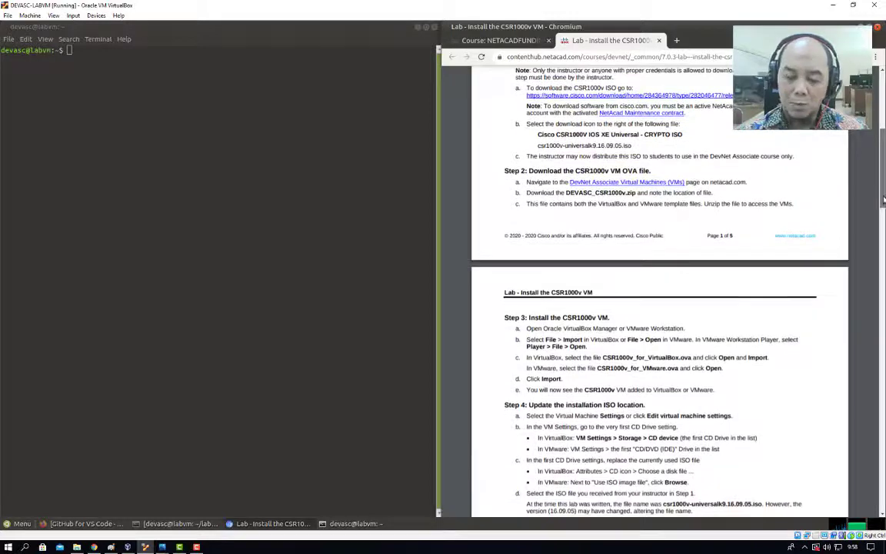
Scroll through the lab guide PDF to review it.
left_click_drag(882, 196, 883, 240)
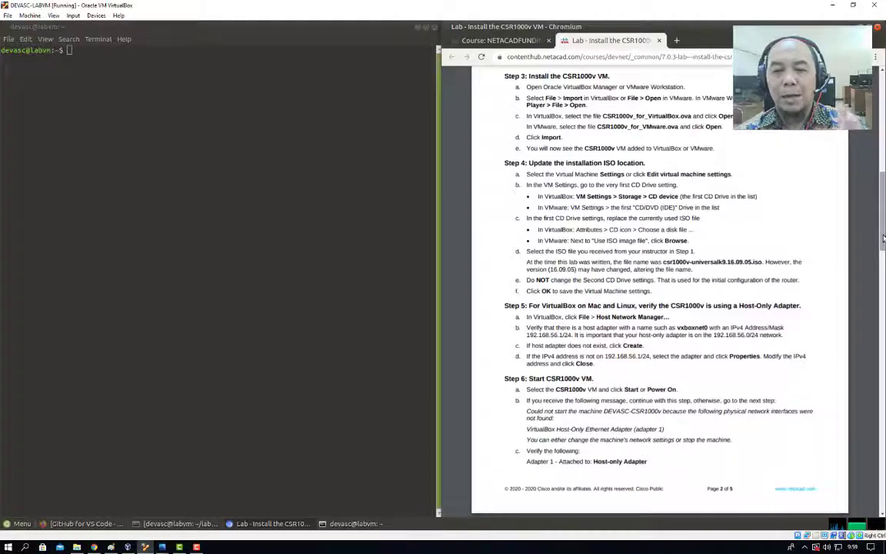
left_click_drag(882, 240, 884, 204)
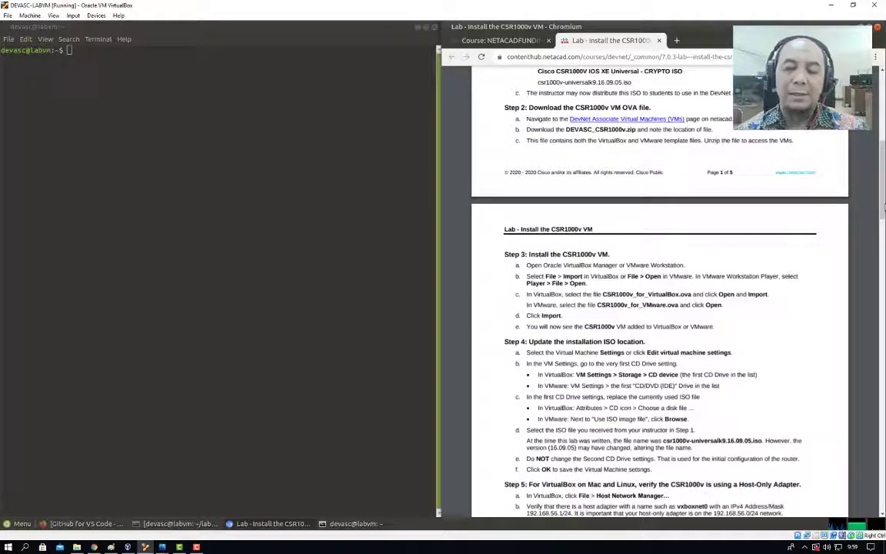
left_click_drag(884, 206, 884, 148)
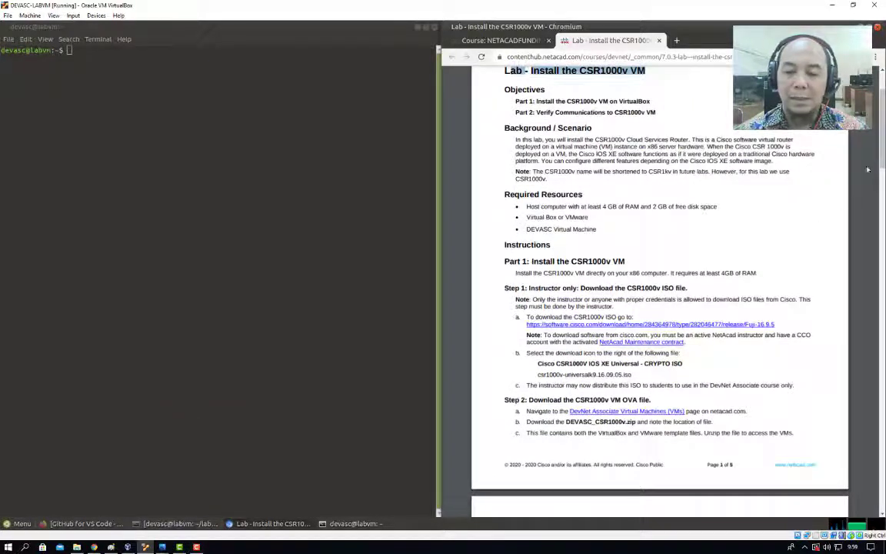
scroll(883, 147, "up", 1)
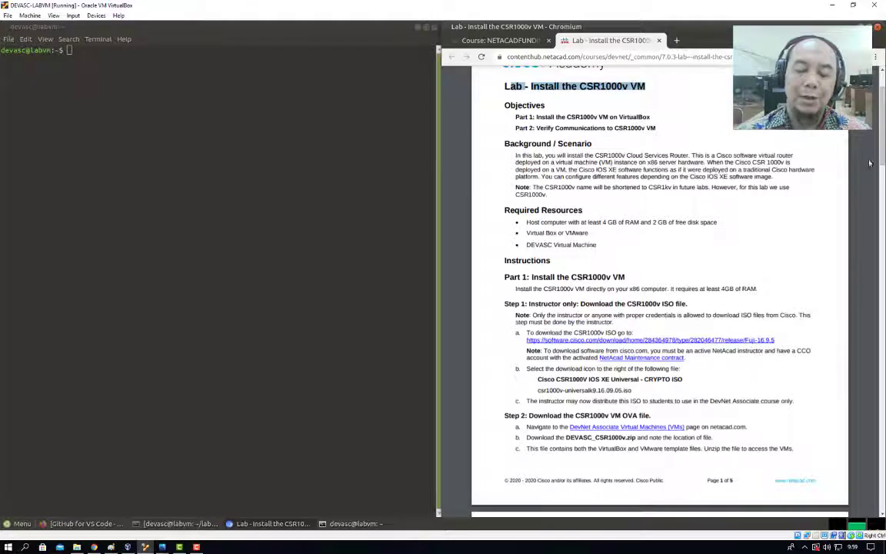
scroll(881, 133, "down", 4)
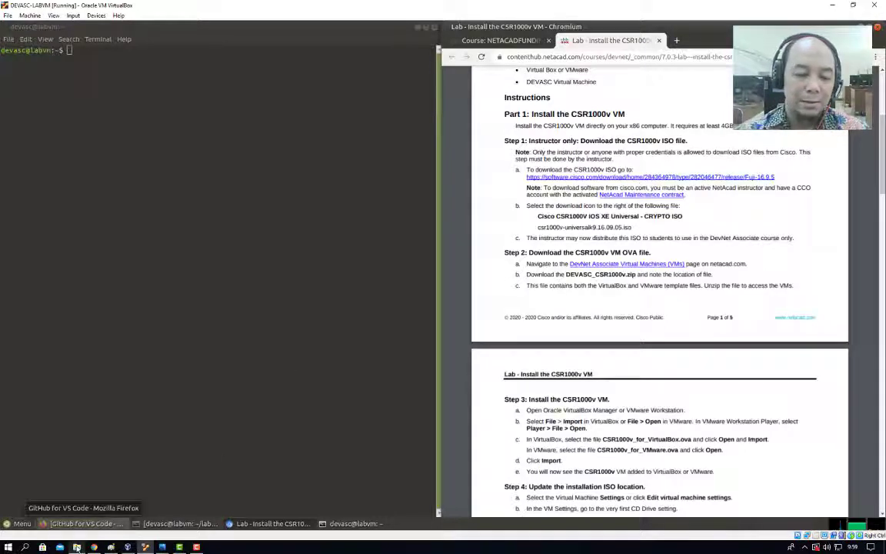
Open DevNet Associate Material under SGP-Training Devnet in File Explorer, then bring up VirtualBox Manager.
mouse_move(77, 547)
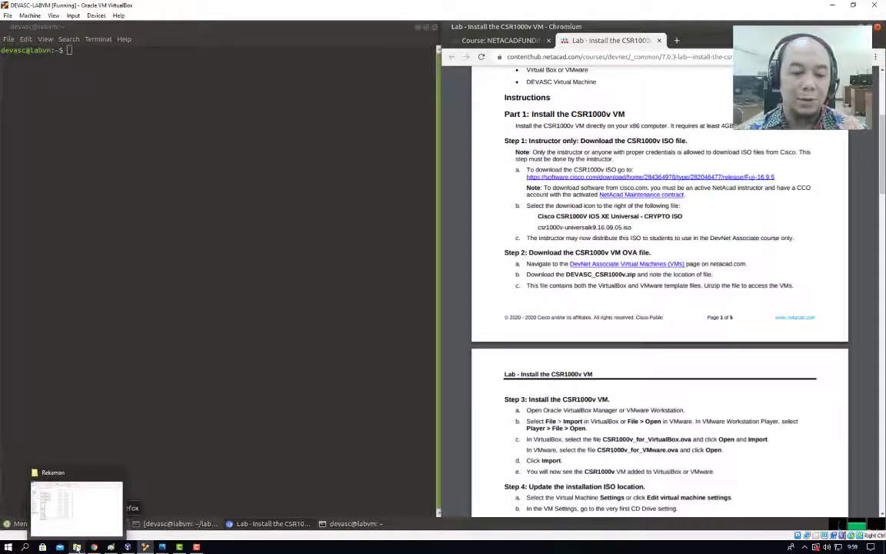
left_click(76, 547)
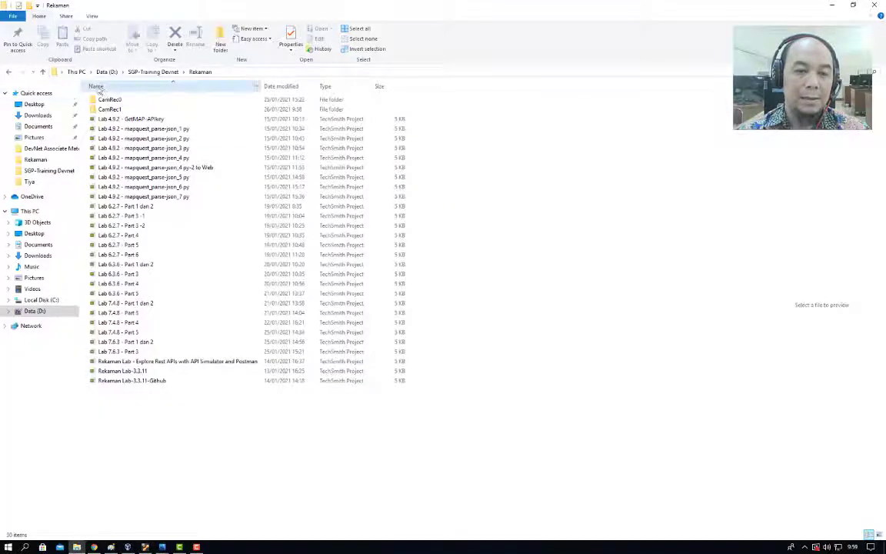
left_click(43, 71)
double_click(146, 99)
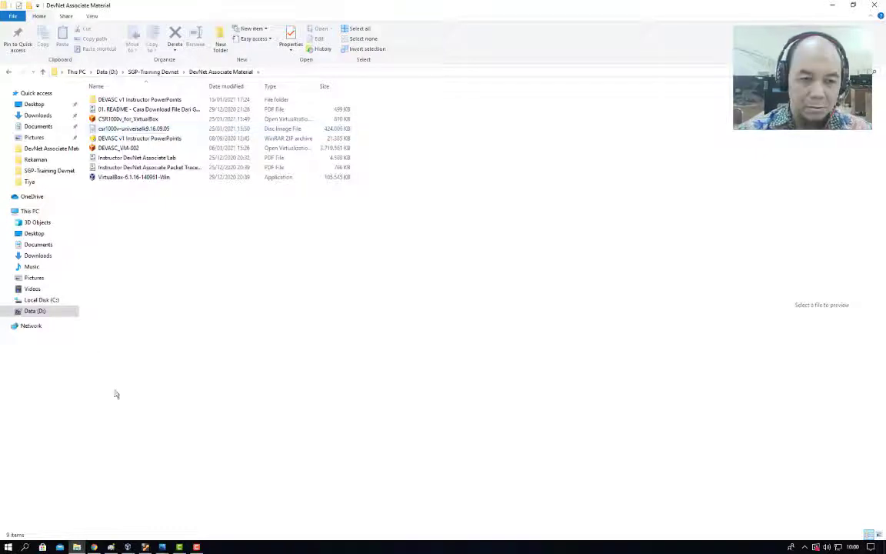
left_click(128, 547)
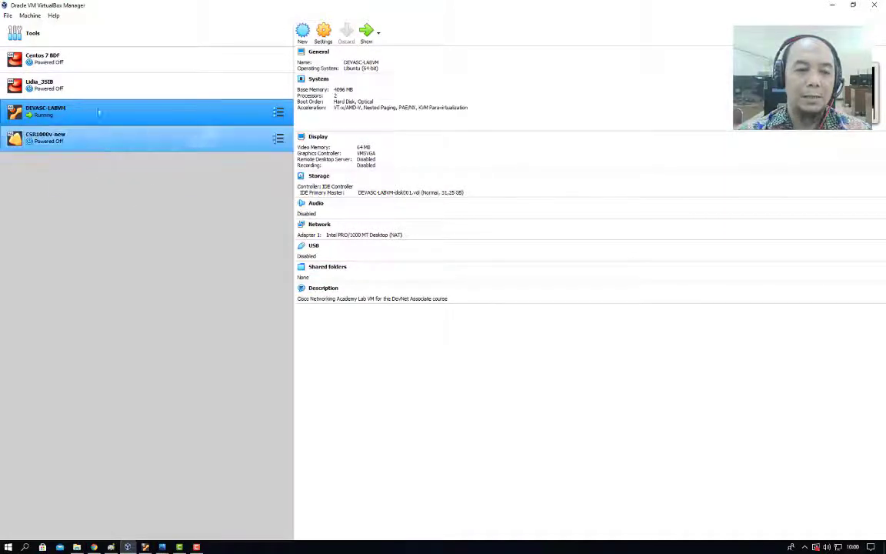
Start the Import Appliance wizard and browse to the Data (D:) drive.
left_click(8, 16)
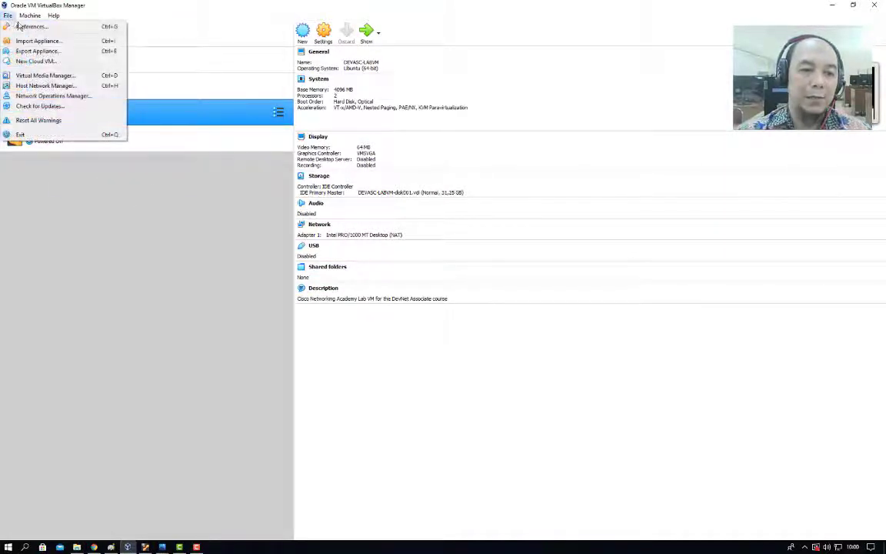
left_click(23, 38)
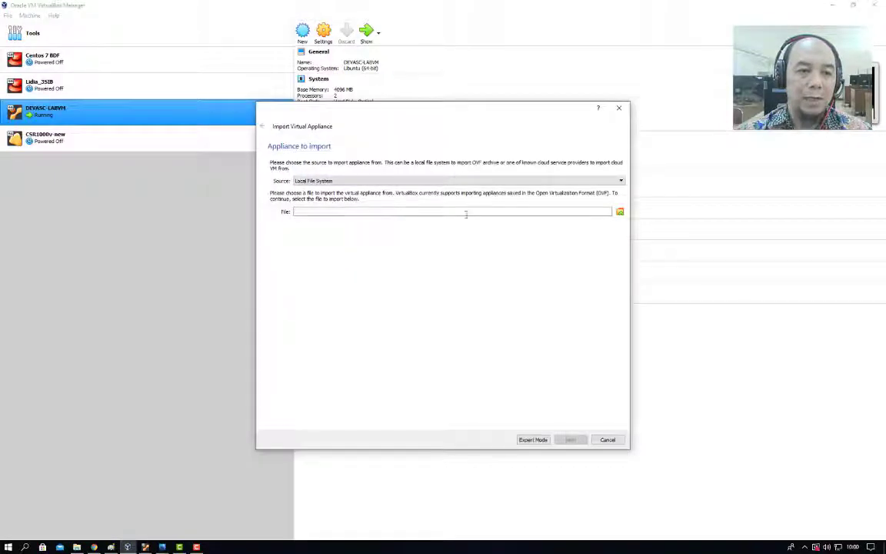
left_click(620, 212)
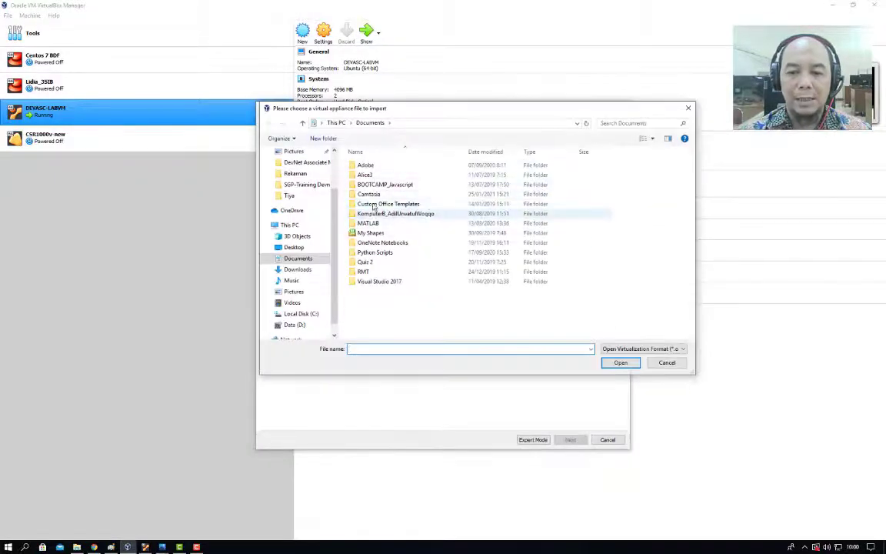
scroll(334, 293, "down", 1)
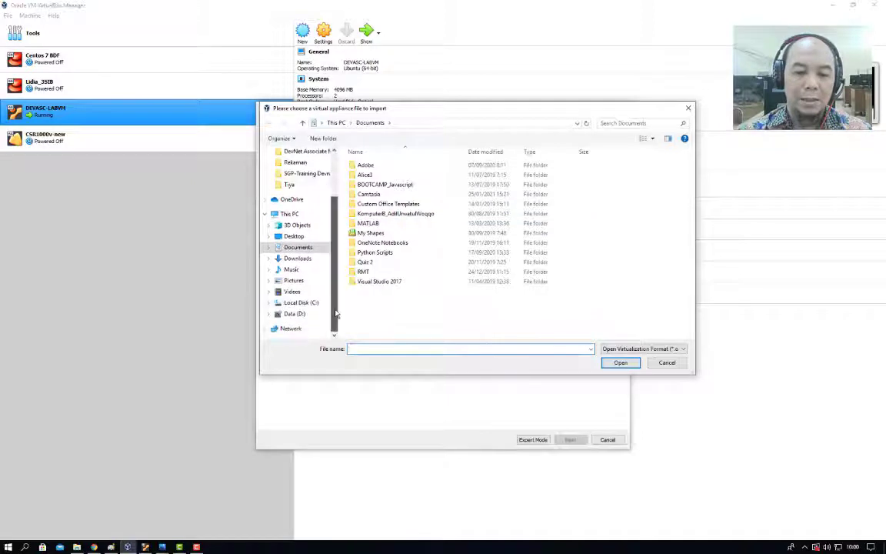
left_click(295, 313)
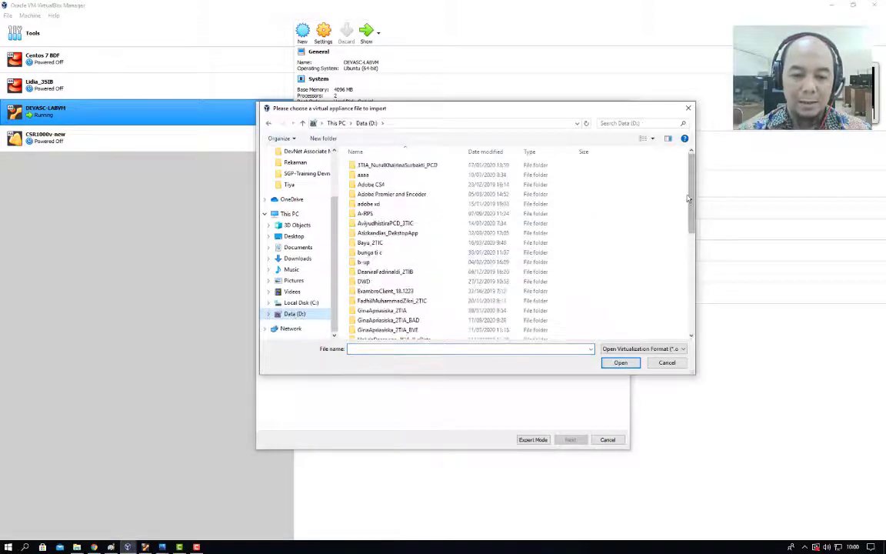
left_click_drag(691, 206, 693, 300)
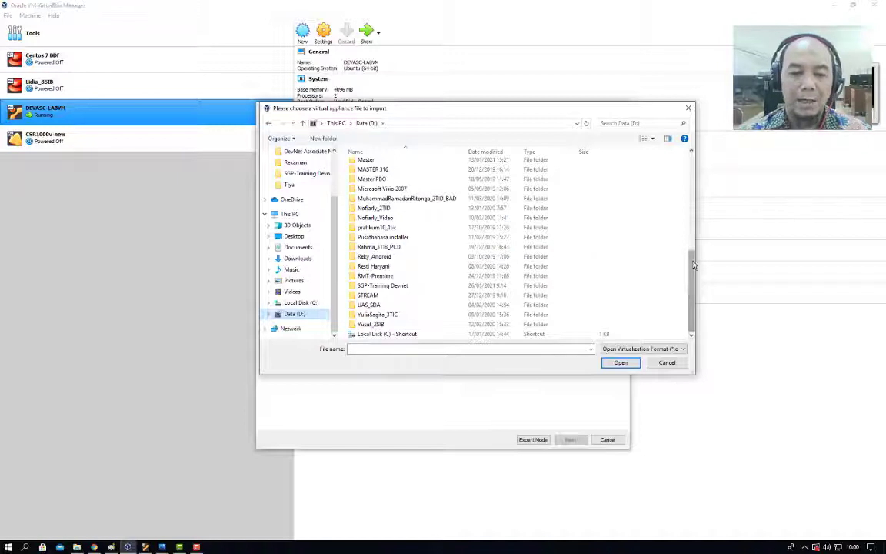
Pick CSR1000v_for_VirtualBox from SGP-Training Devnet\DevNet Associate Material as the appliance source and continue.
double_click(398, 287)
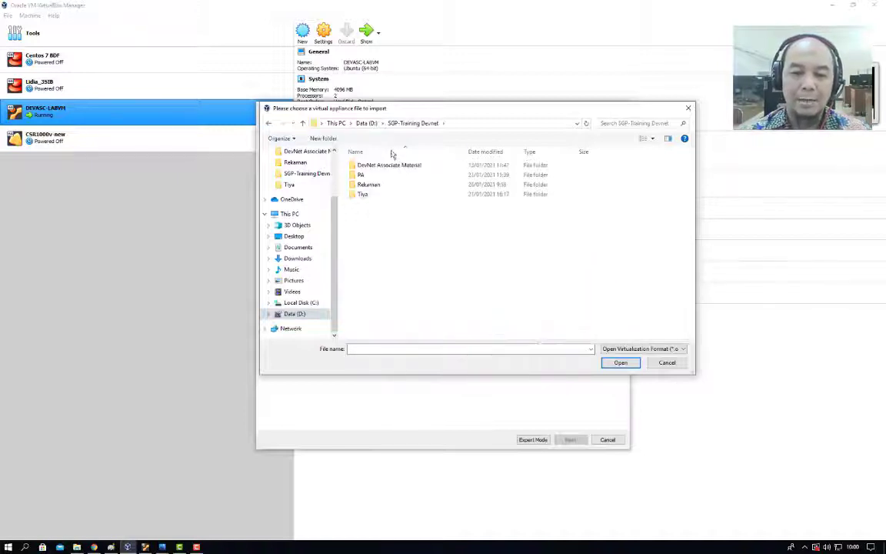
double_click(382, 166)
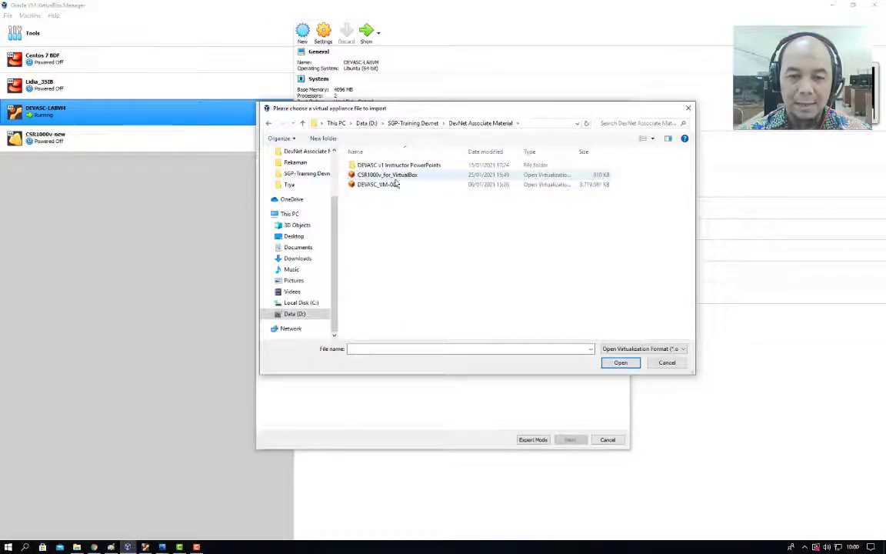
left_click(417, 176)
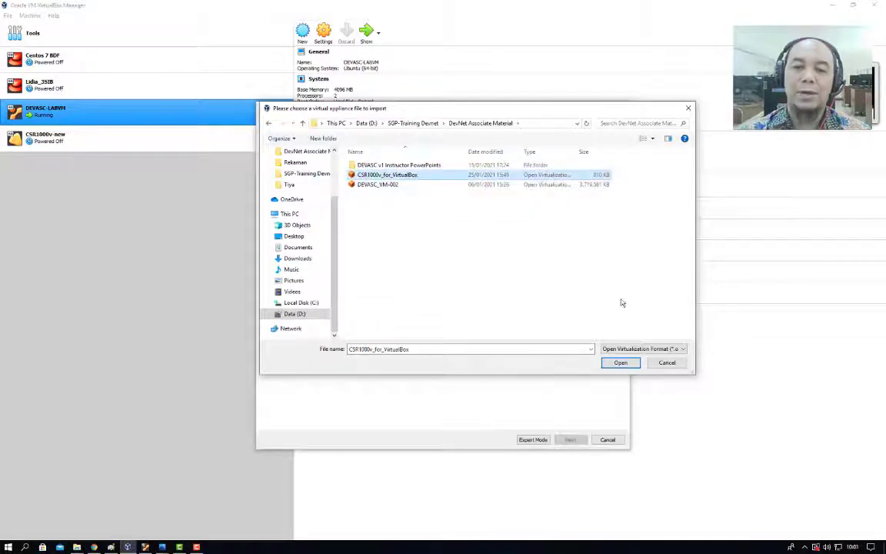
left_click(619, 363)
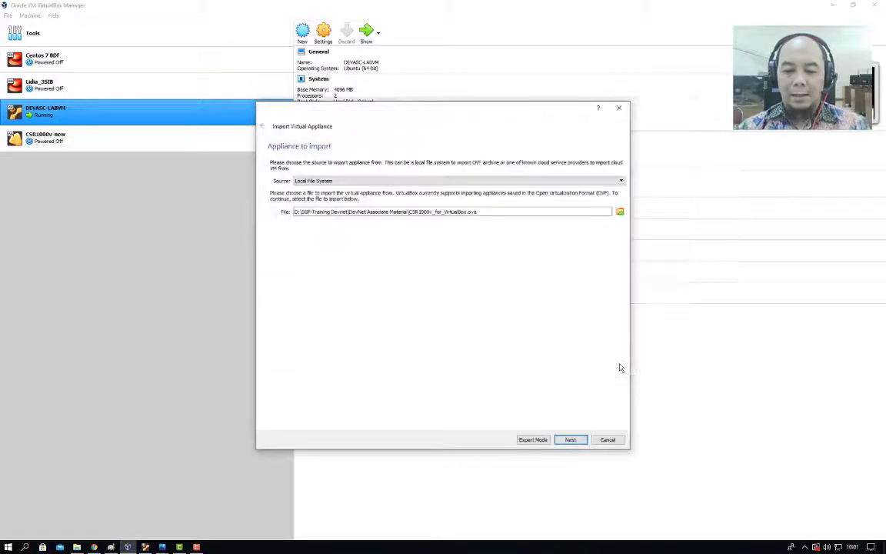
left_click(569, 440)
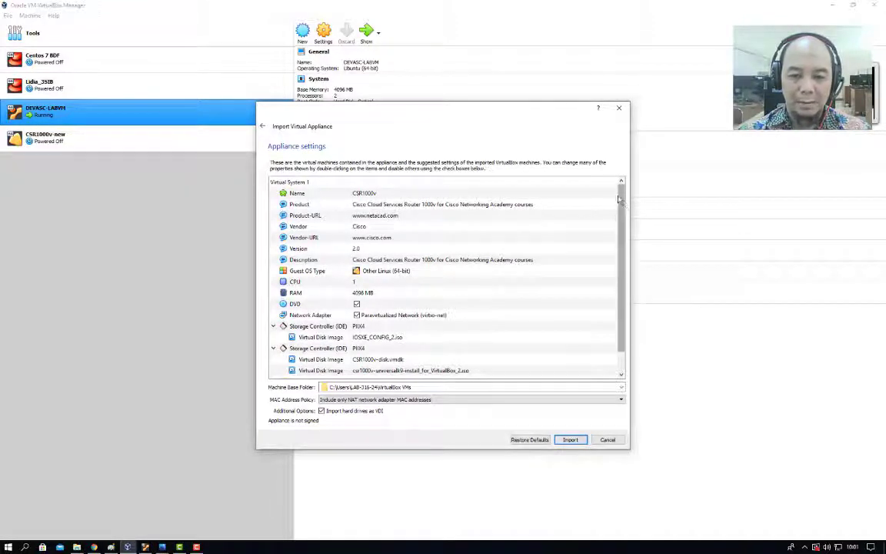
Review the CSR1000v name and 4096 MB RAM settings, then import the appliance.
left_click_drag(621, 213, 622, 235)
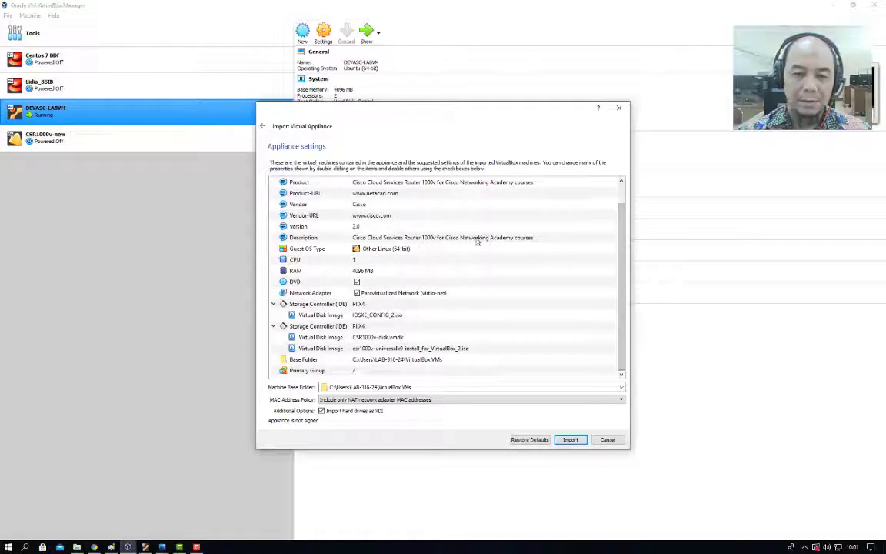
scroll(538, 241, "up", 1)
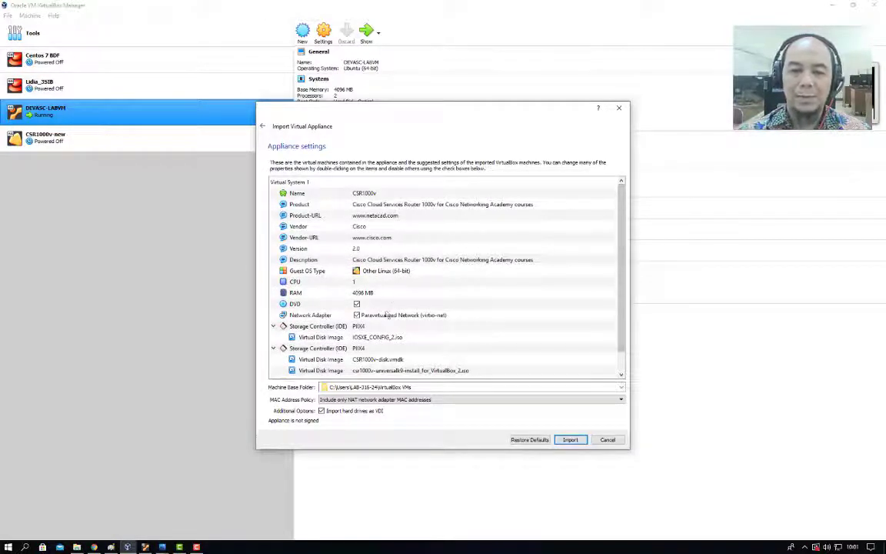
left_click(327, 293)
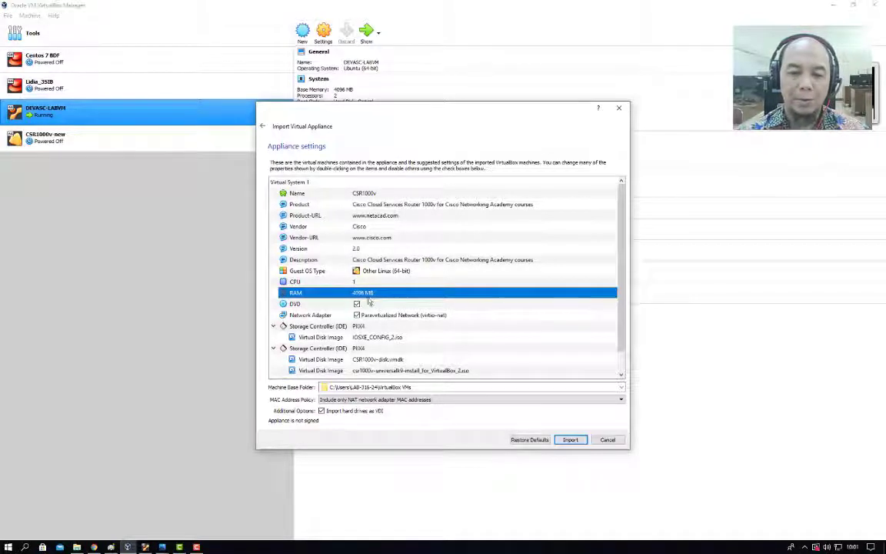
left_click(365, 193)
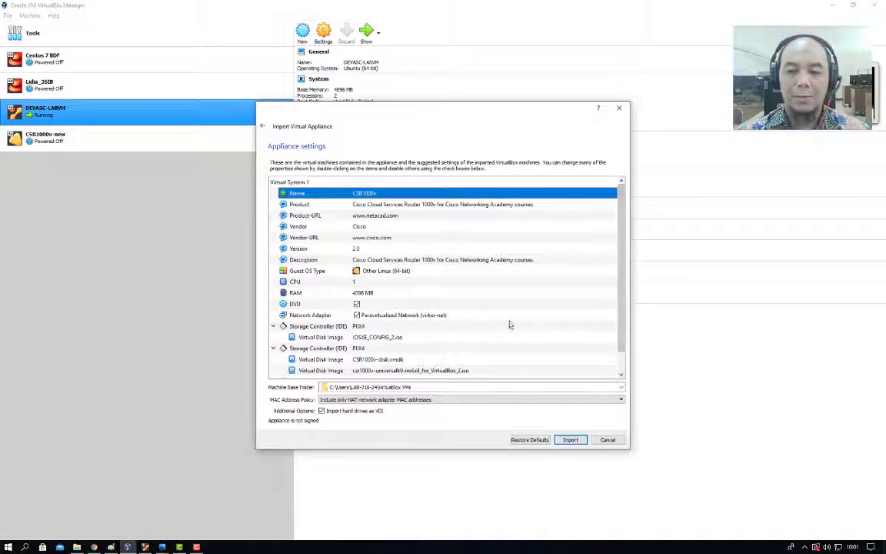
left_click(570, 440)
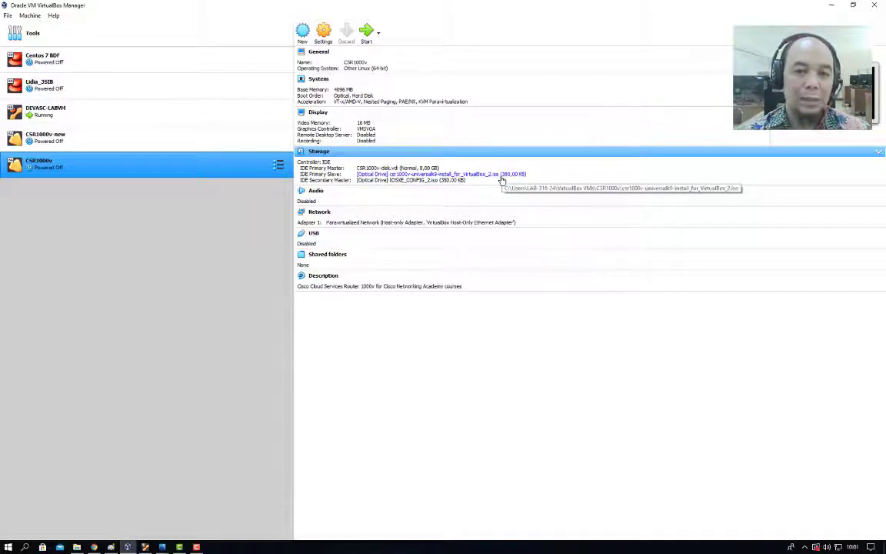
Open the CSR1000v VM's settings on the Storage page.
right_click(140, 170)
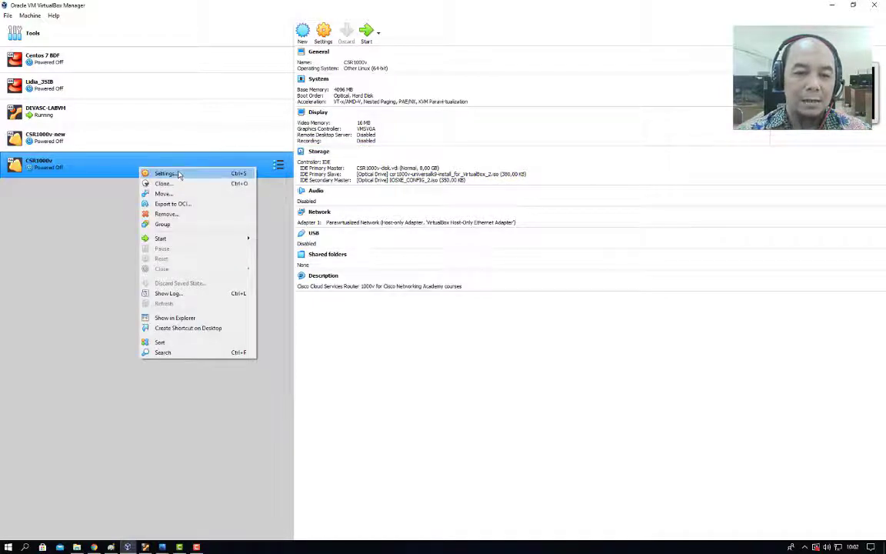
left_click(166, 173)
left_click_drag(420, 160, 361, 120)
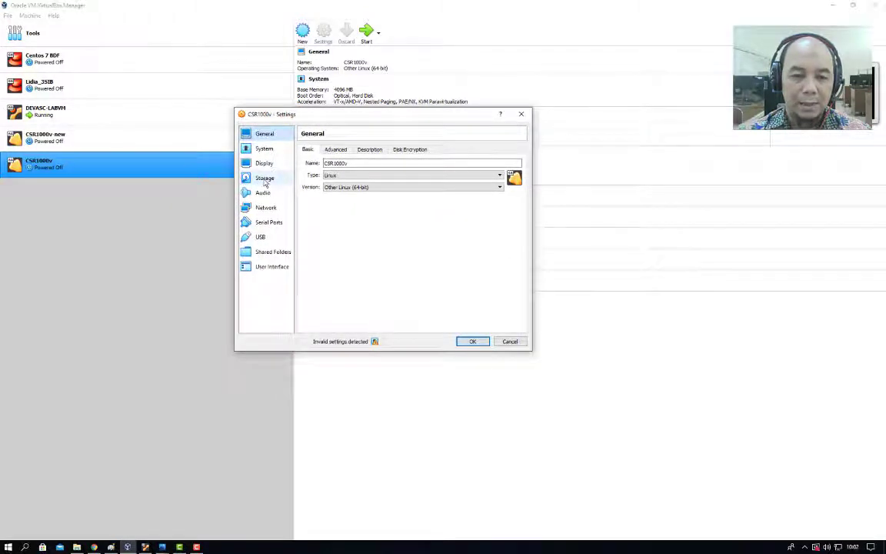
left_click(264, 179)
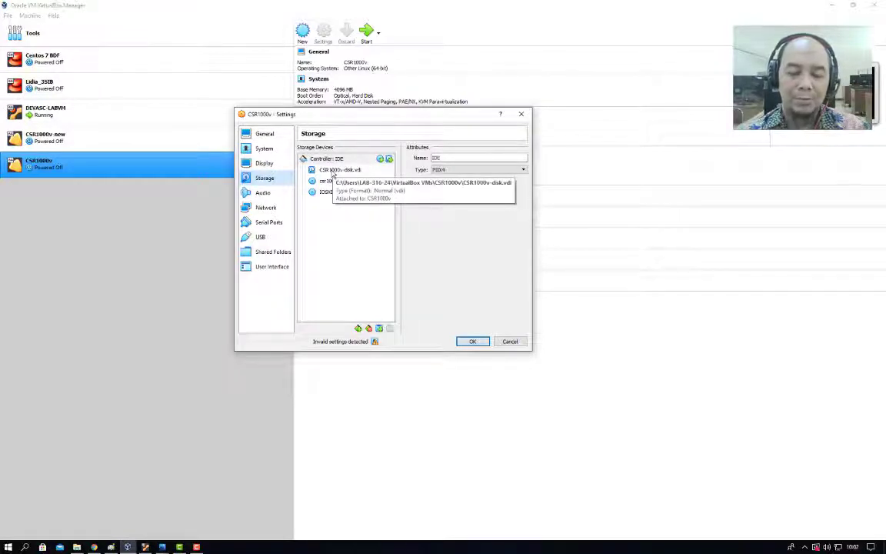
Begin choosing another file for csr1000v-disk.vdi, then cancel to keep the original disk.
left_click(338, 170)
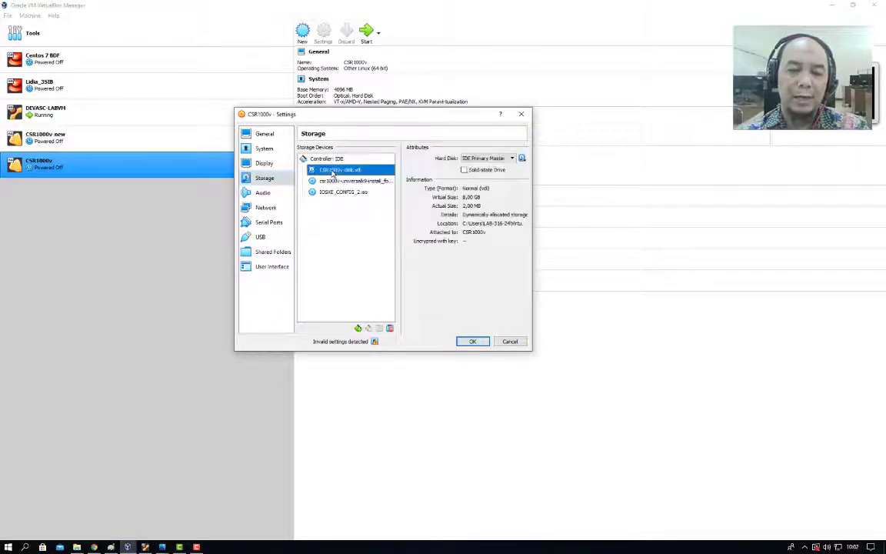
left_click(521, 157)
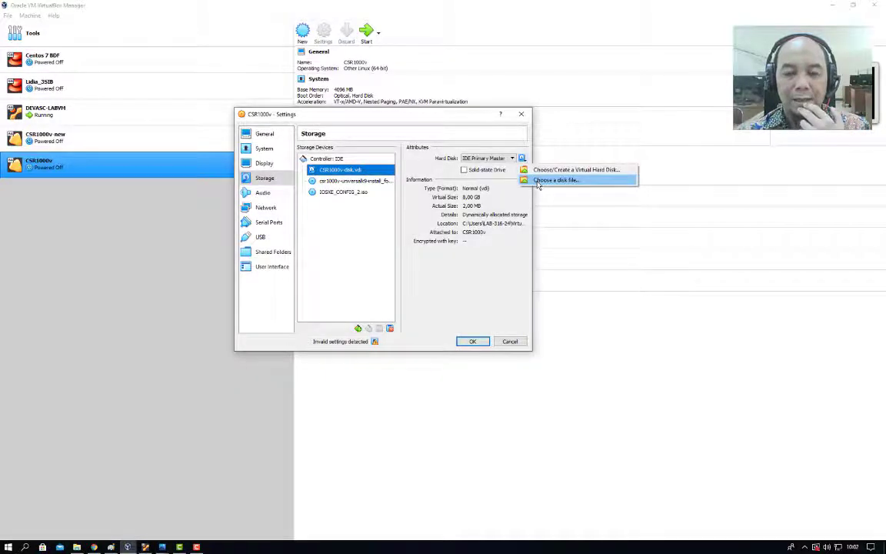
left_click(538, 181)
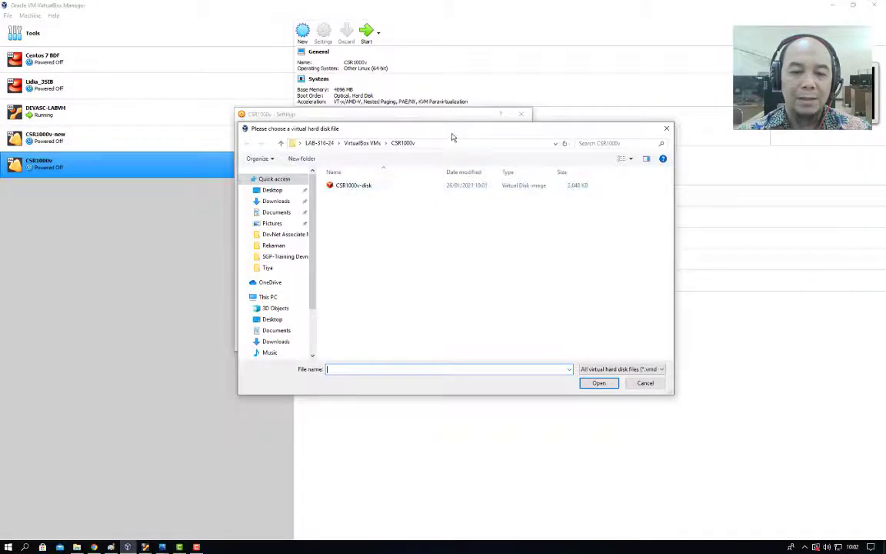
left_click_drag(450, 132, 544, 225)
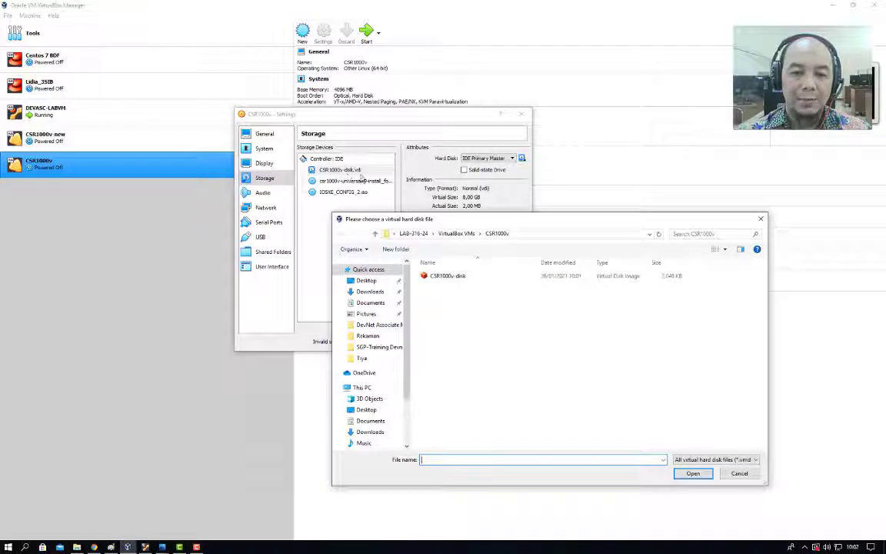
left_click_drag(557, 218, 468, 135)
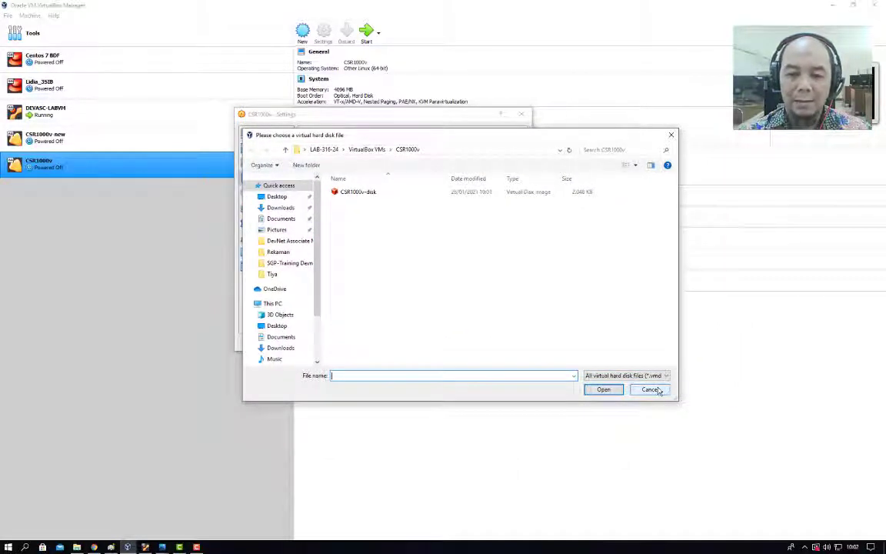
left_click(650, 389)
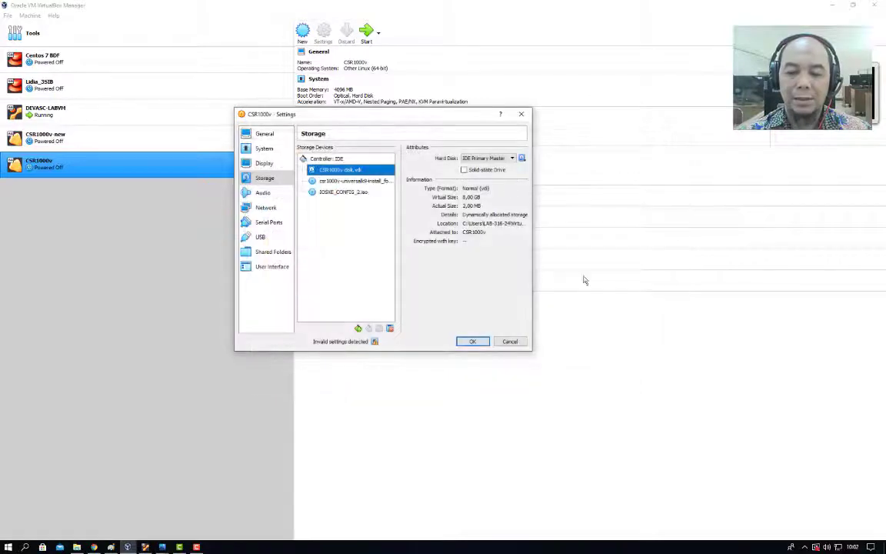
Load the csr1000v-universalk9.16.09.05 ISO into the optical drive and save with OK.
left_click(327, 180)
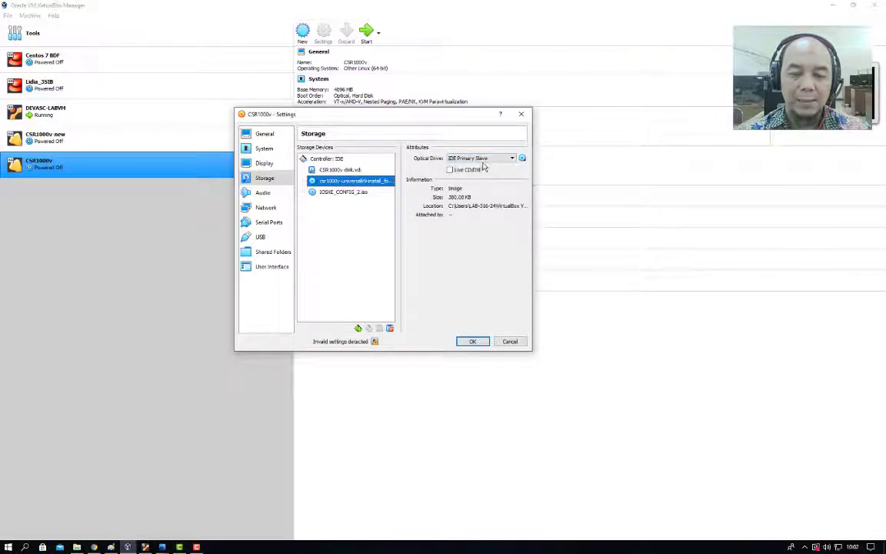
left_click(522, 159)
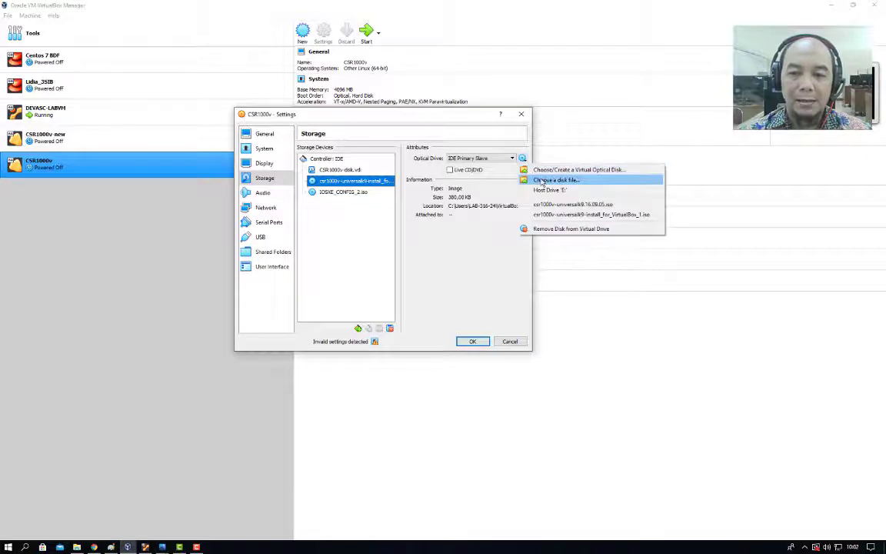
left_click(543, 180)
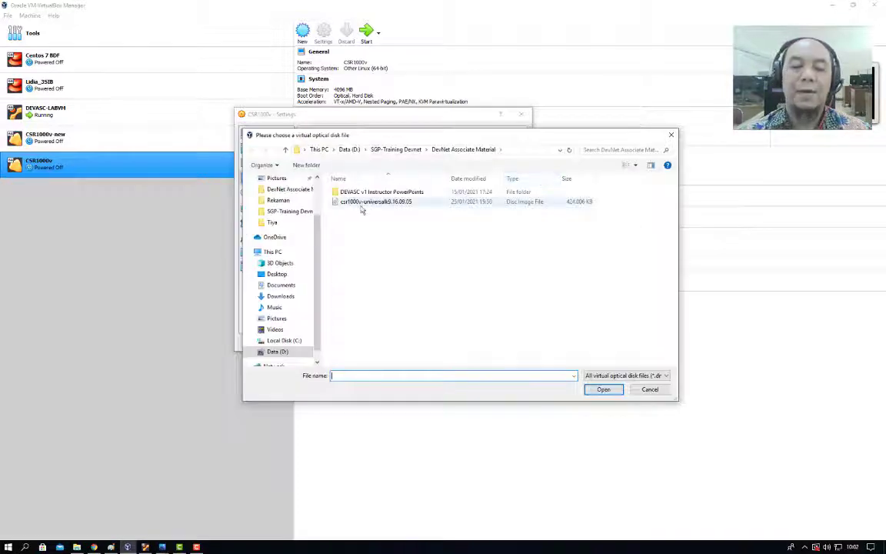
left_click(358, 203)
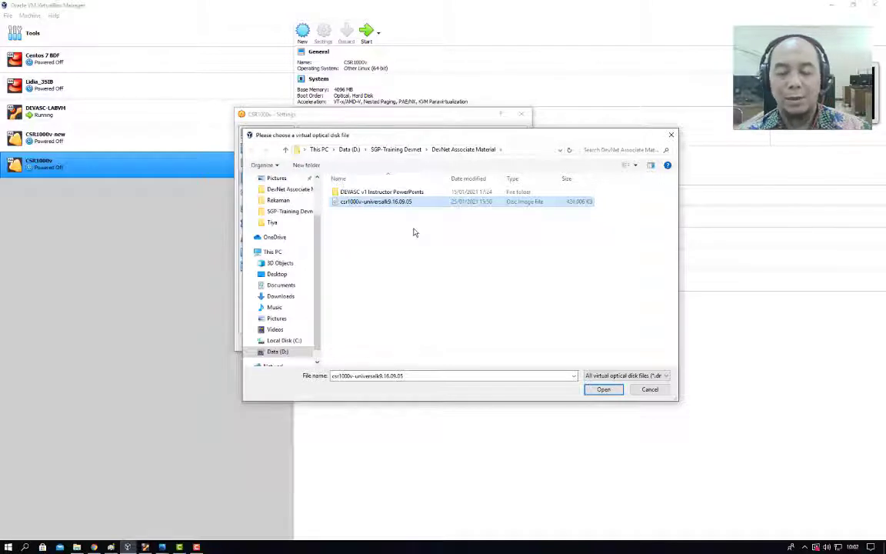
left_click(604, 390)
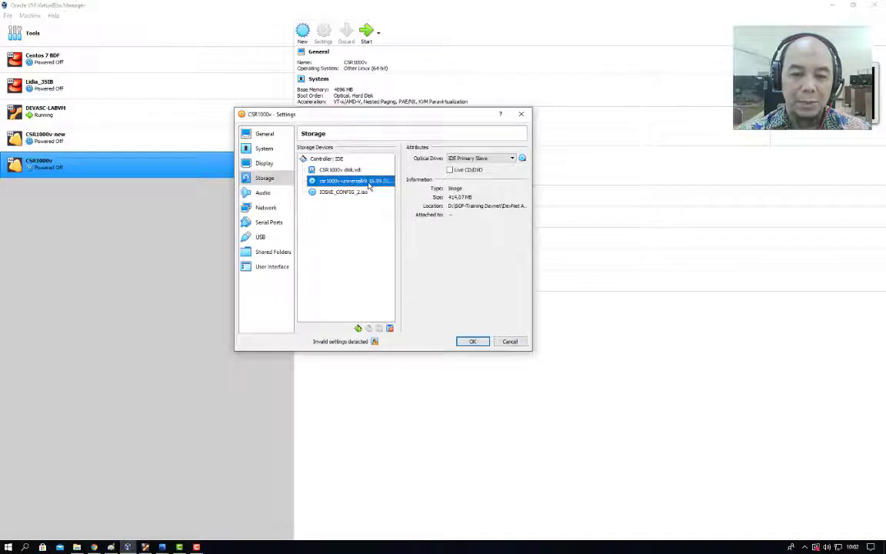
left_click(472, 341)
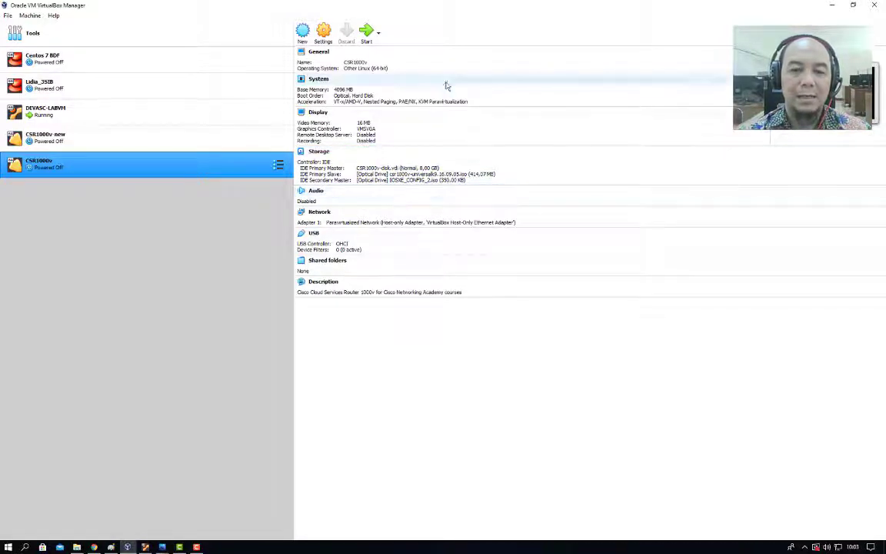
Start the CSR1000v VM, dismissing the keyboard and mouse capture notices.
left_click(366, 40)
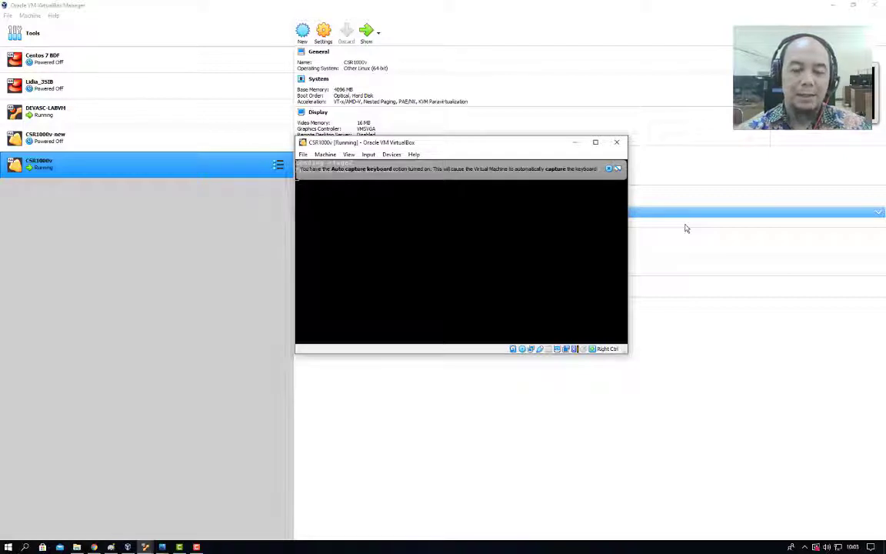
left_click(616, 168)
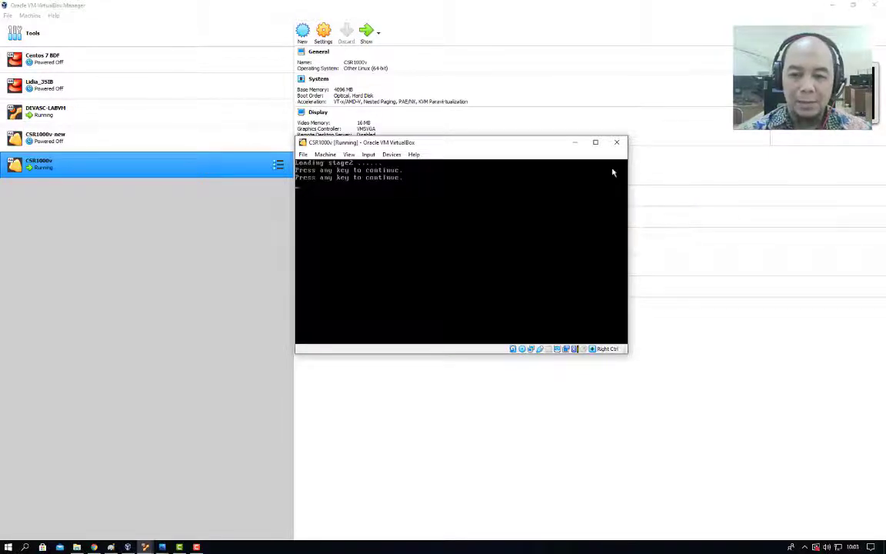
left_click(421, 210)
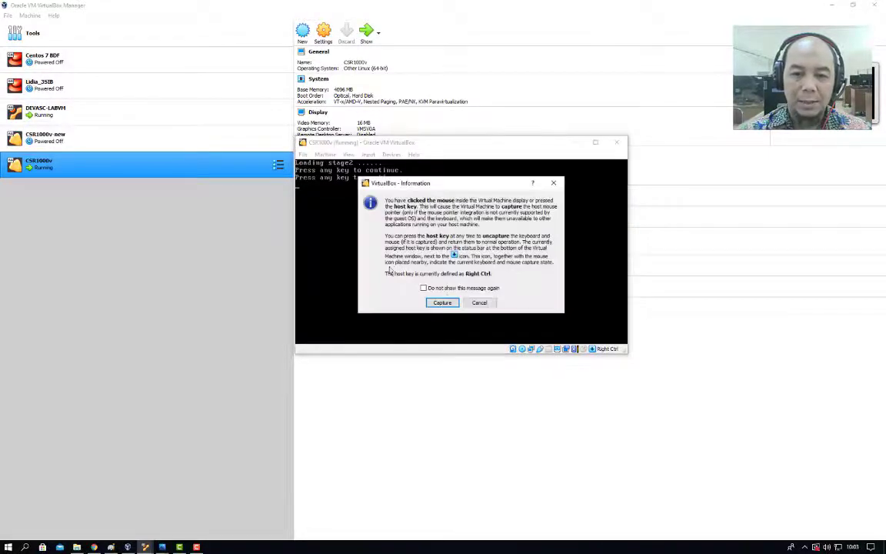
left_click(481, 302)
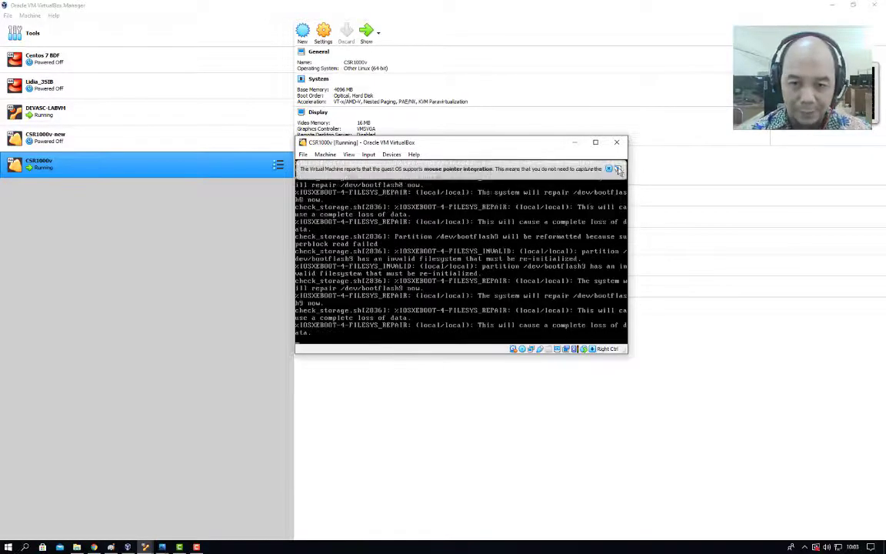
left_click(608, 170)
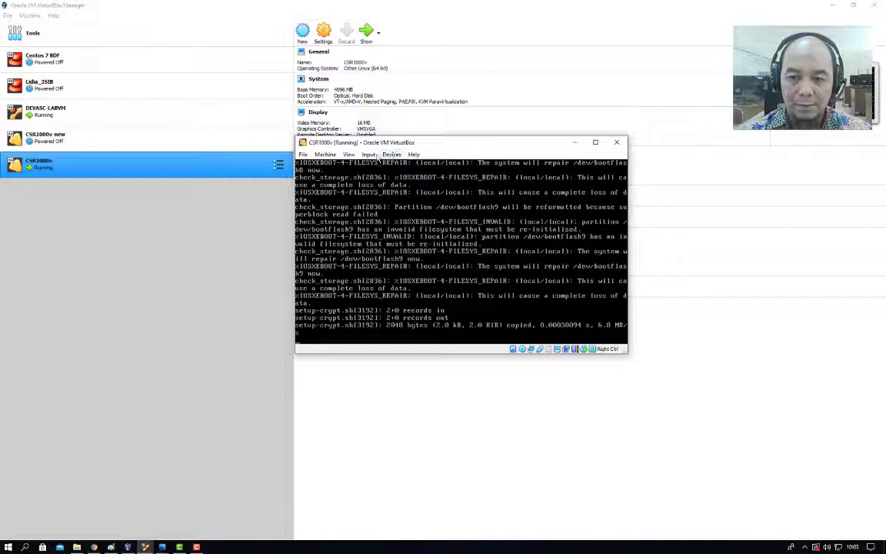
Switch the CSR1000v console to Scaled Mode.
left_click(368, 154)
mouse_move(349, 154)
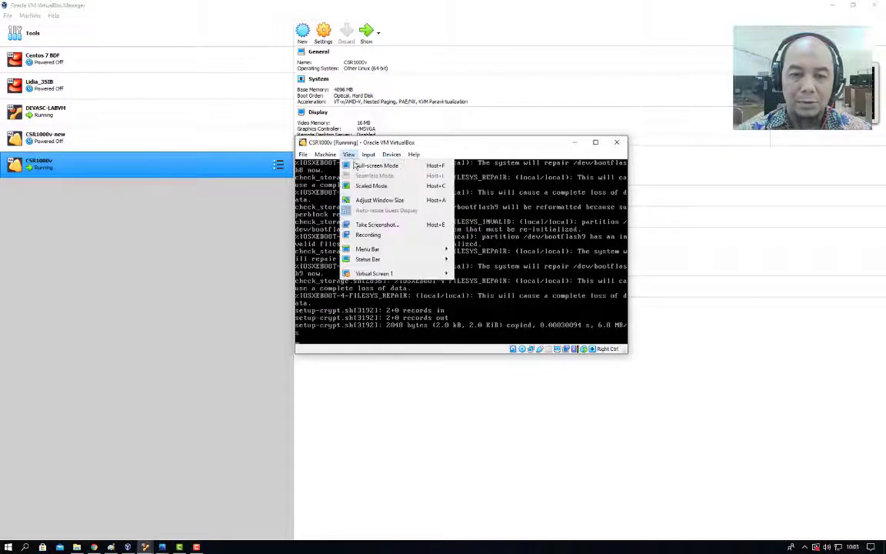
left_click(384, 184)
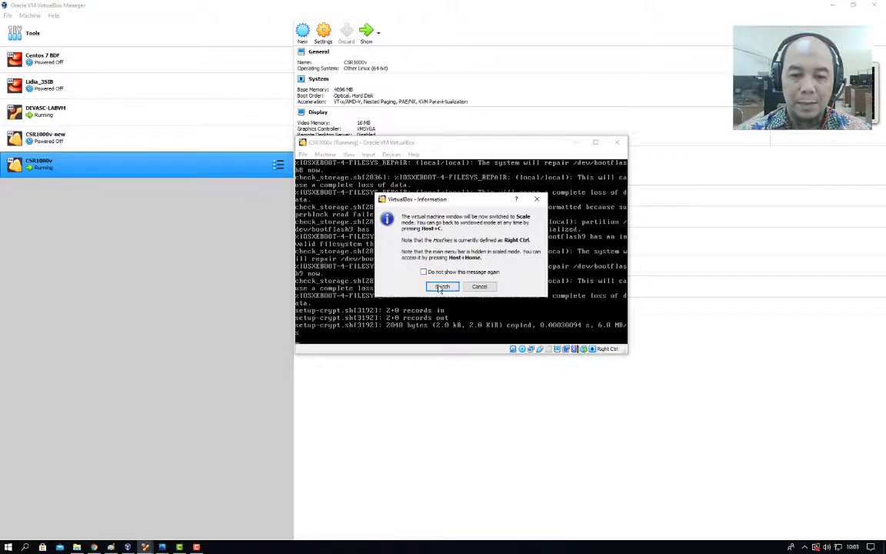
left_click(443, 286)
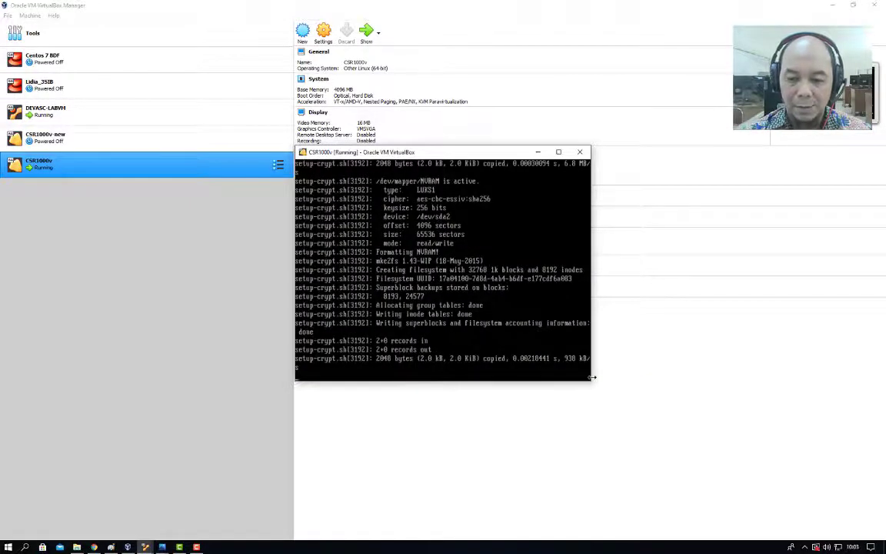
Widen the console window, move it to the screen's left side, then shrink it slightly.
left_click_drag(591, 375, 829, 435)
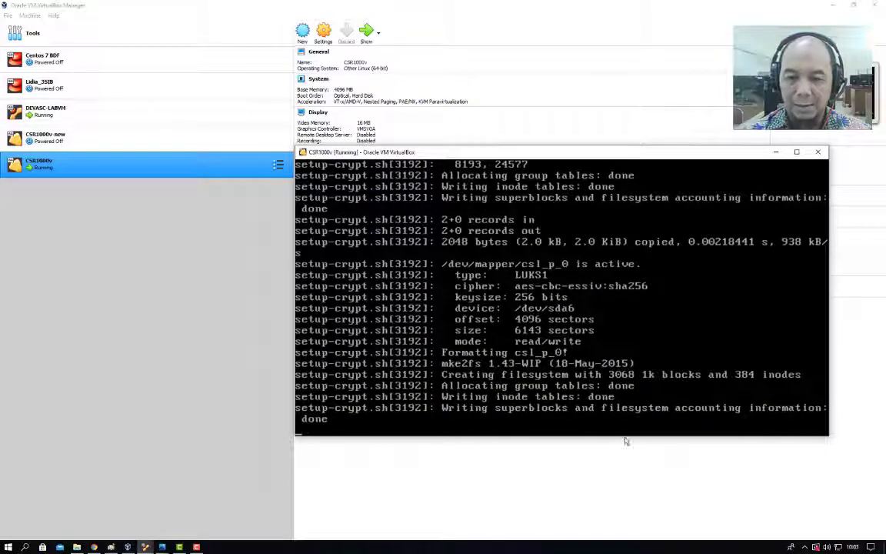
left_click_drag(555, 151, 267, 157)
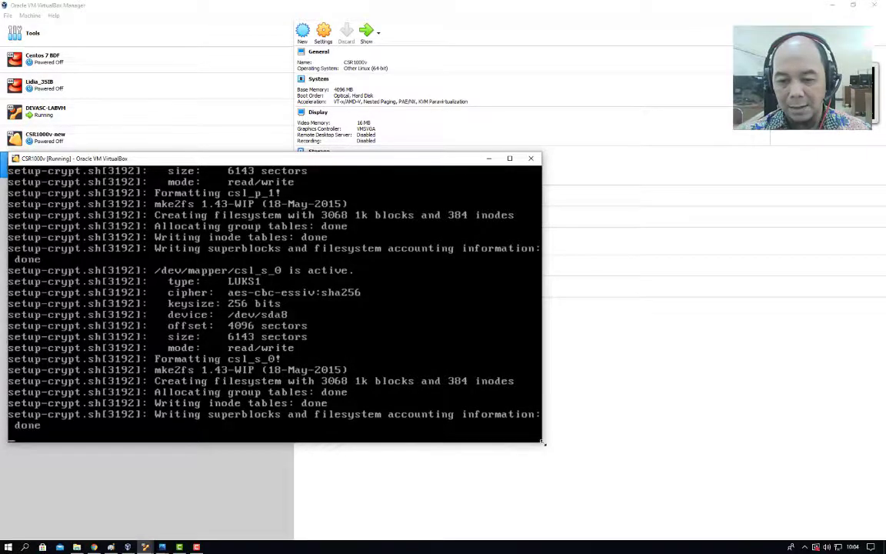
left_click_drag(544, 444, 441, 415)
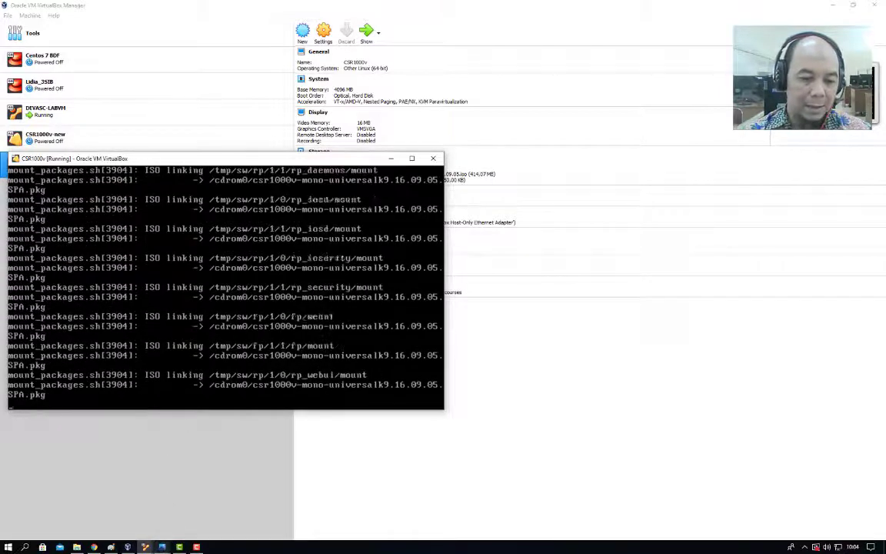
Scroll the DEVASC-LABVM lab guide to Steps 4–6, then return to VirtualBox Manager.
mouse_move(144, 544)
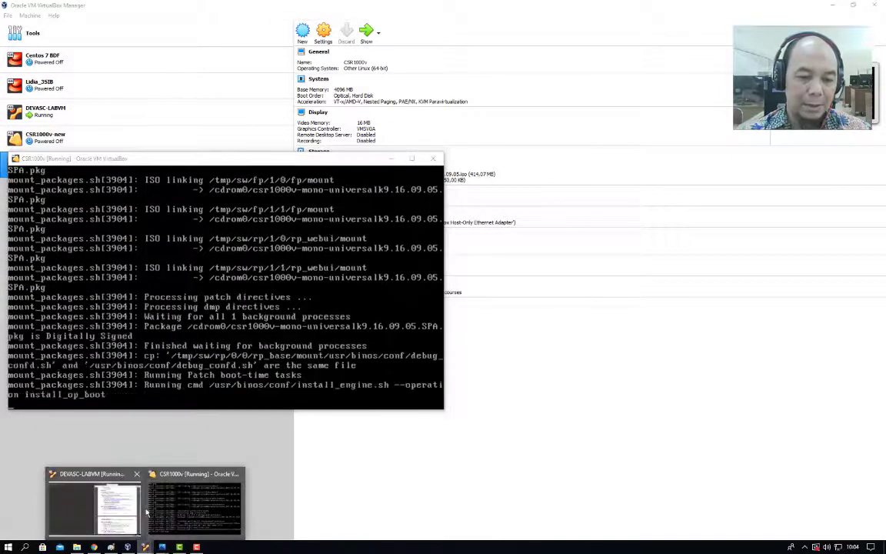
left_click(130, 507)
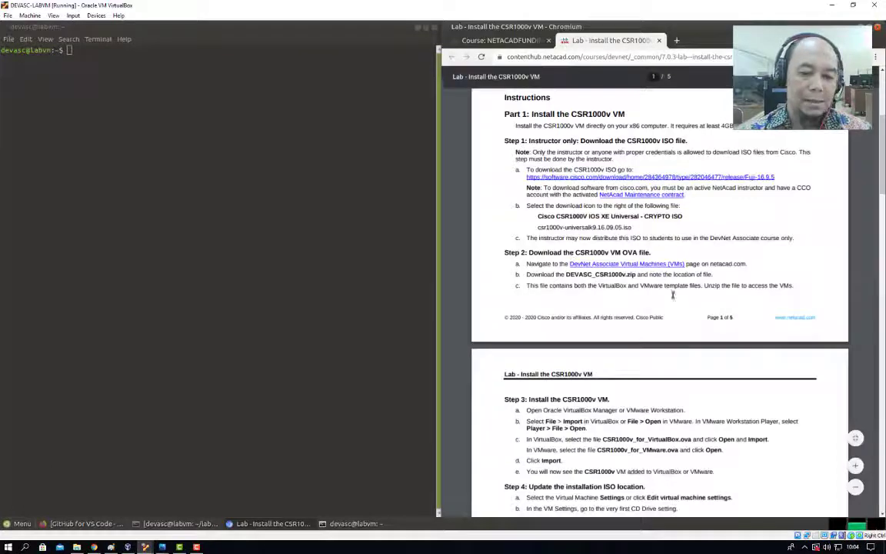
left_click_drag(882, 171, 884, 244)
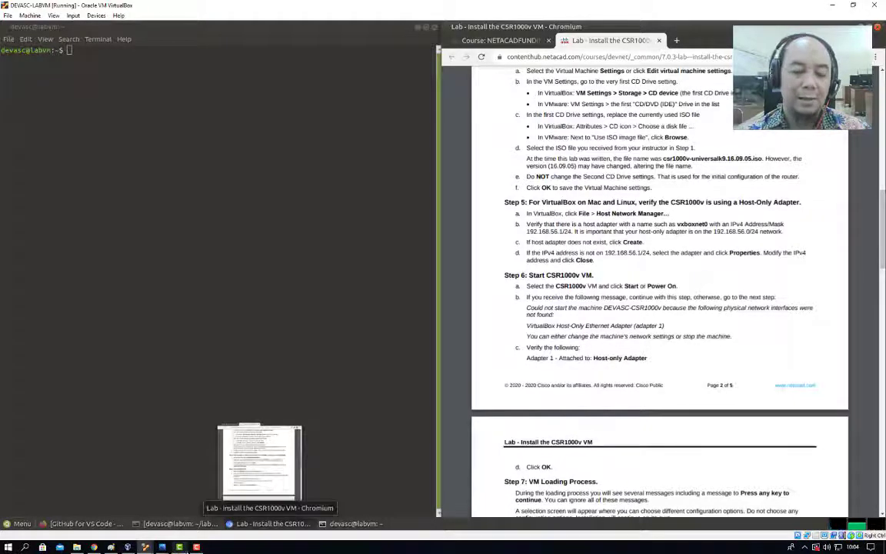
left_click(127, 546)
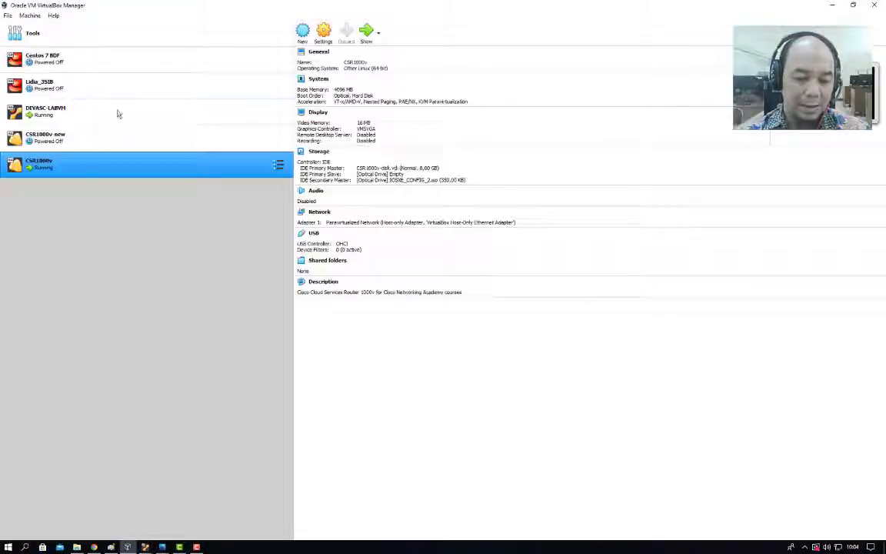
Check the host-only adapter's 192.168.56.1/24 address in Host Network Manager, then switch to DEVASC-LABVM.
left_click(8, 15)
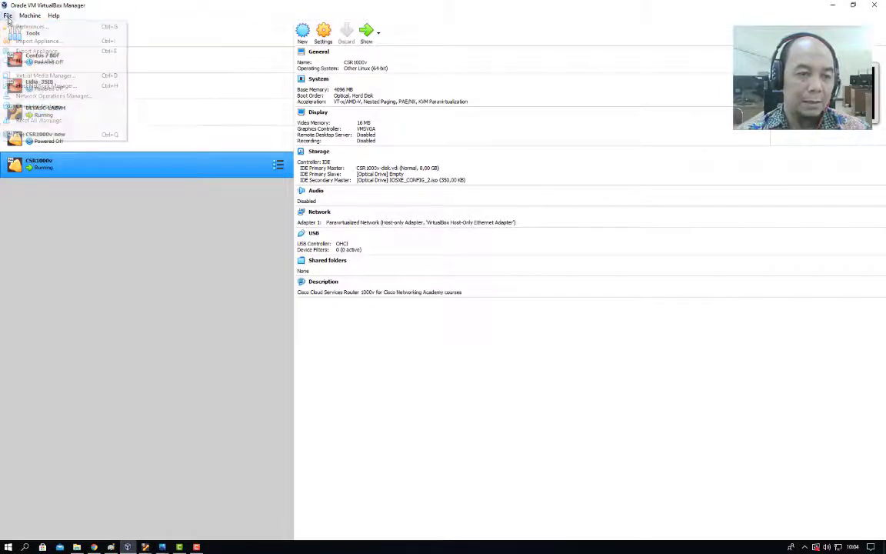
left_click(46, 86)
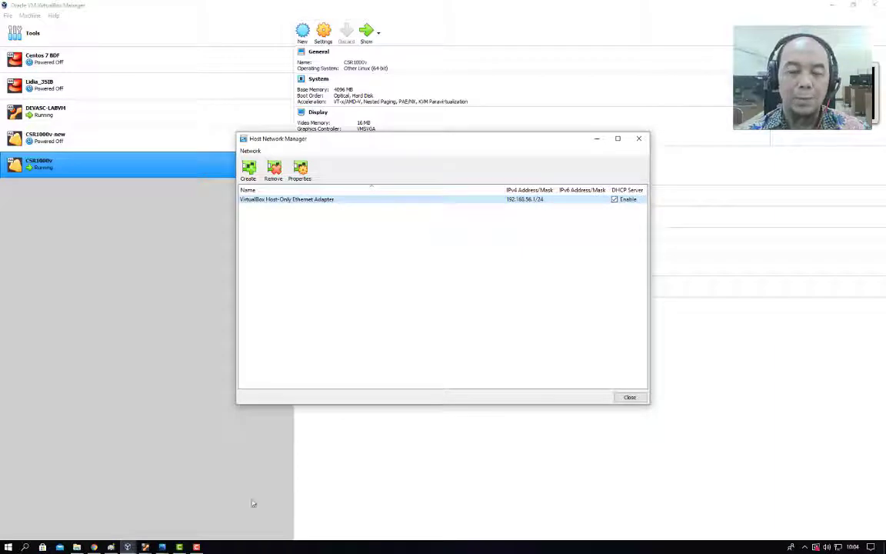
left_click(144, 546)
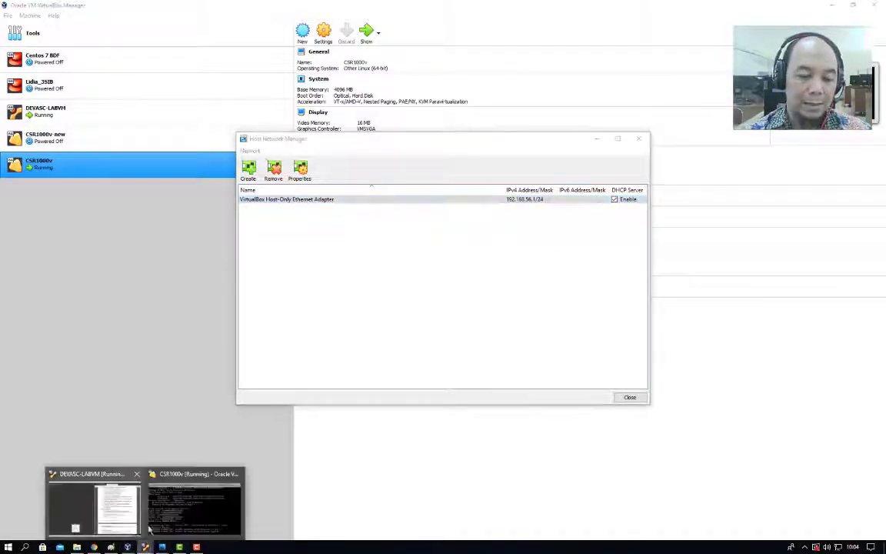
left_click(96, 503)
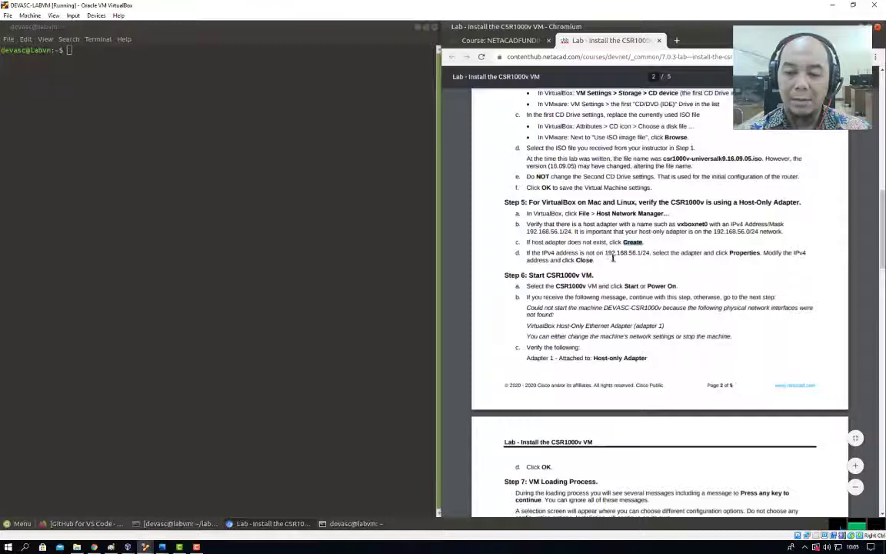
Highlight 192.168.56.1/24 in step 5d, then scroll the guide to Step 7 and Part 2.
left_click_drag(605, 252, 665, 252)
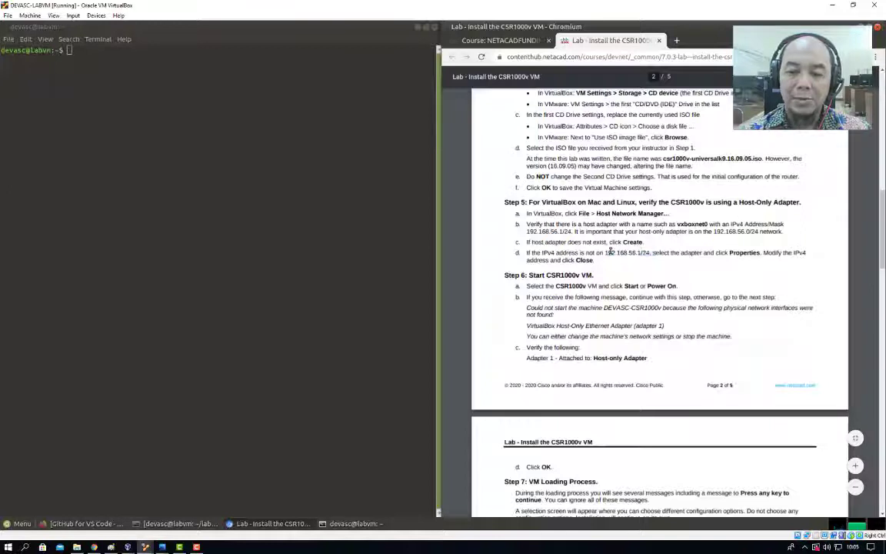
left_click(598, 260)
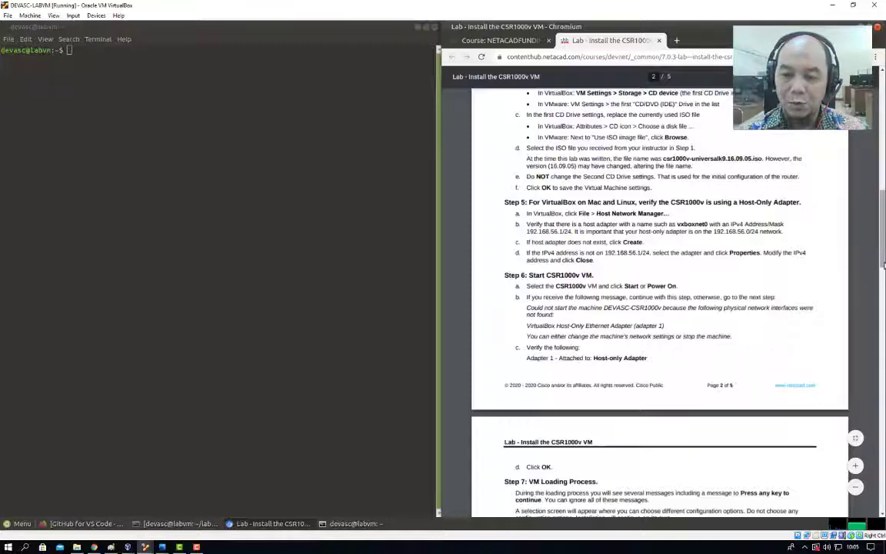
left_click_drag(883, 265, 884, 294)
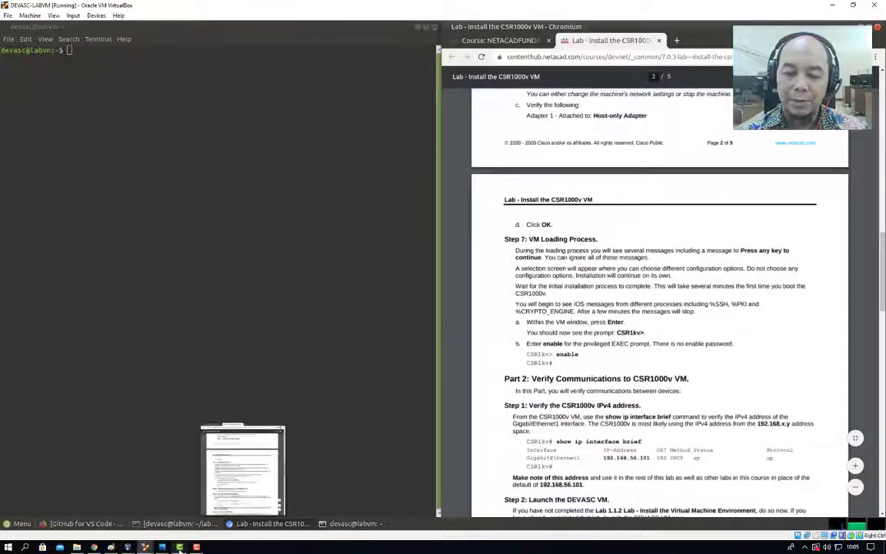
mouse_move(150, 548)
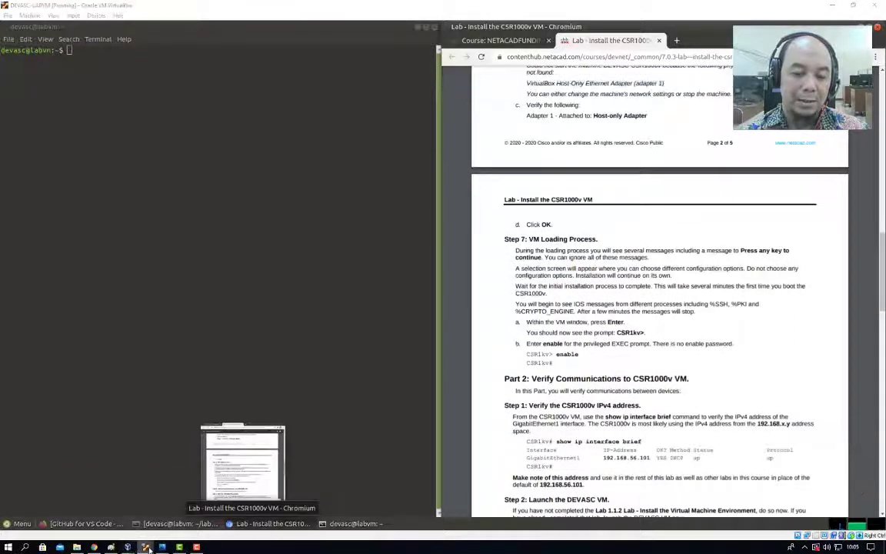
Dismiss the CSR1000v console's mouse-integration notice, move its window aside, and bring DEVASC-LABVM forward.
left_click(175, 459)
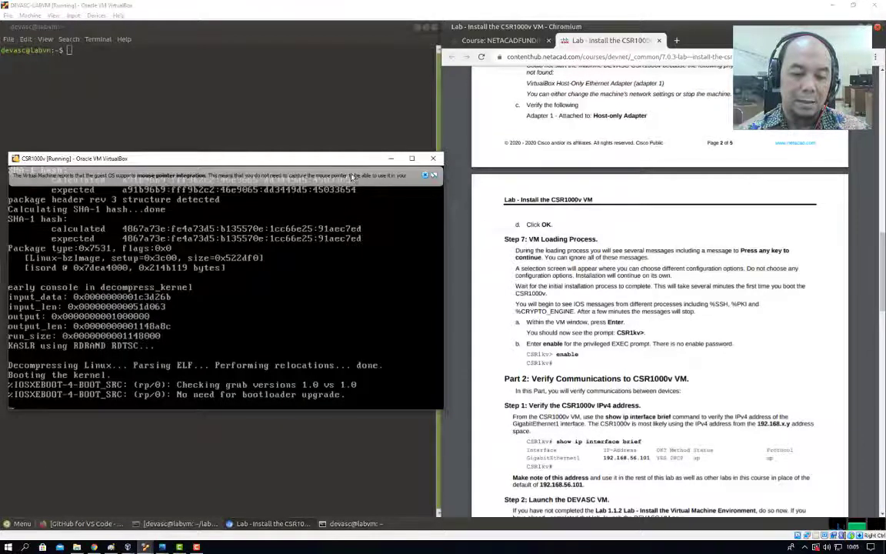
left_click(425, 177)
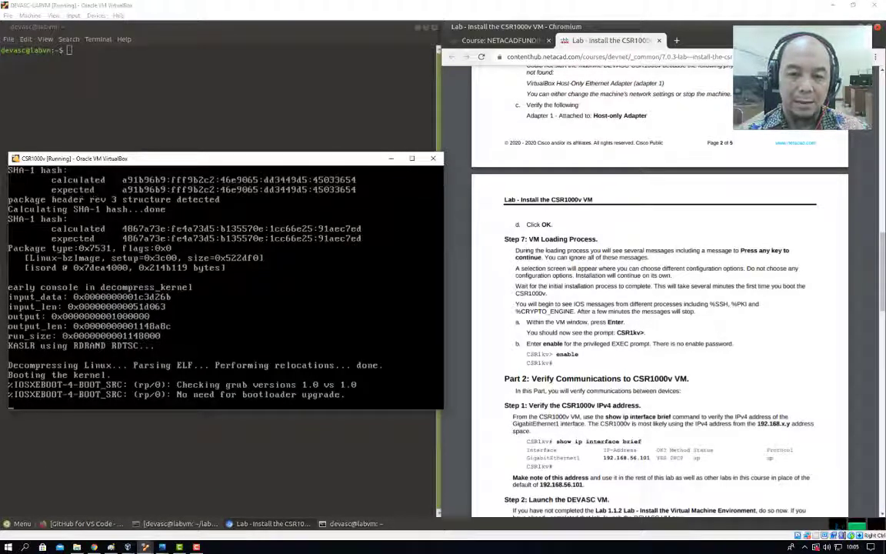
left_click_drag(338, 162, 369, 132)
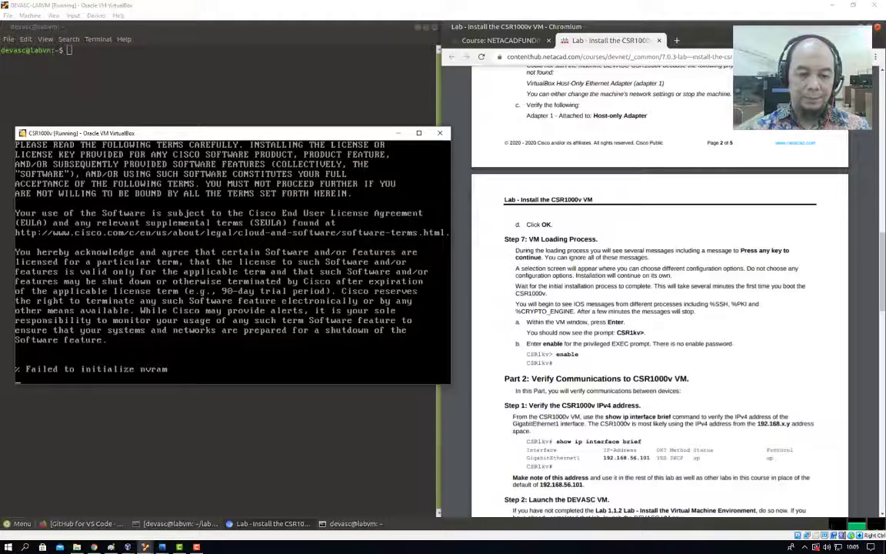
left_click(883, 238)
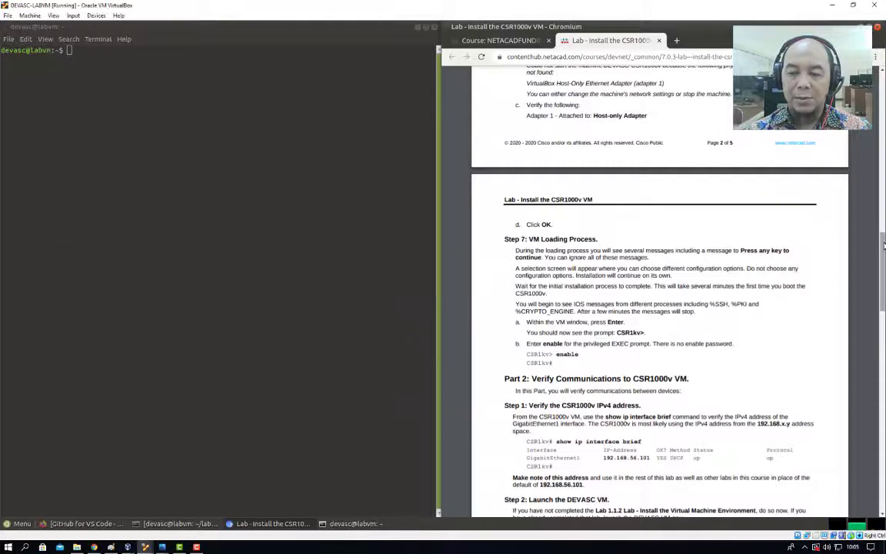
left_click_drag(883, 246, 883, 415)
scroll(682, 323, "up", 5)
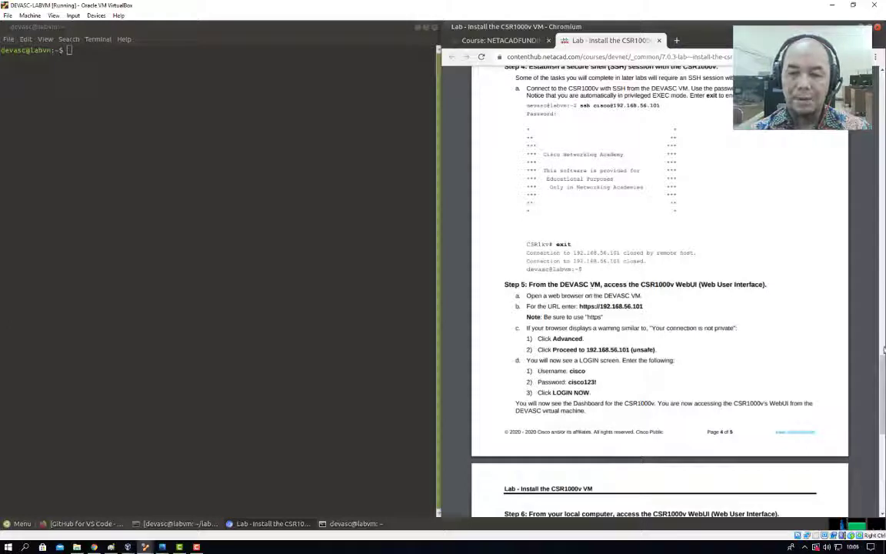
scroll(883, 370, "down", 4)
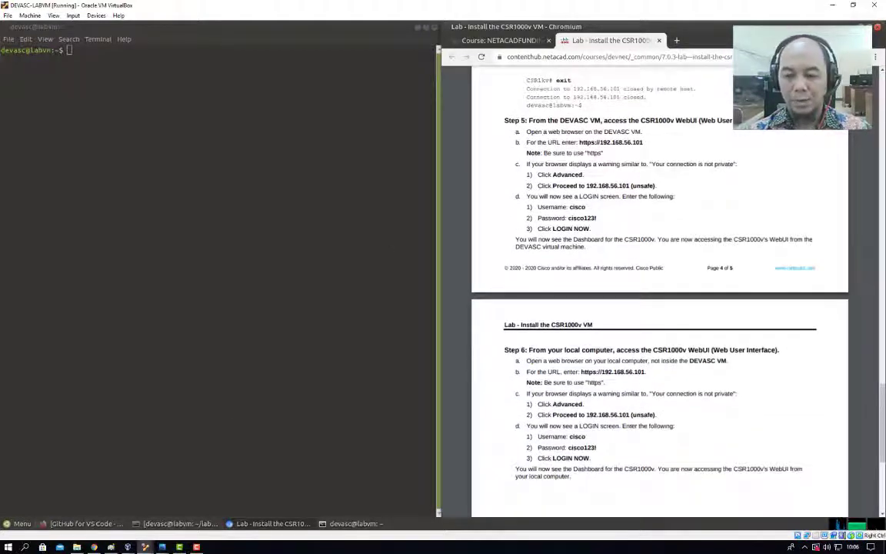
Switch to the booting CSR1000v console from the VirtualBox taskbar preview.
mouse_move(176, 523)
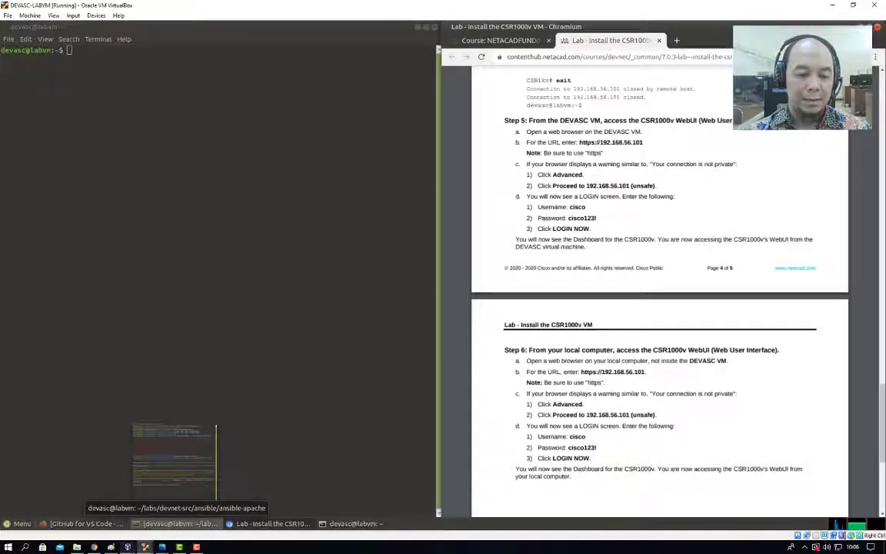
mouse_move(128, 547)
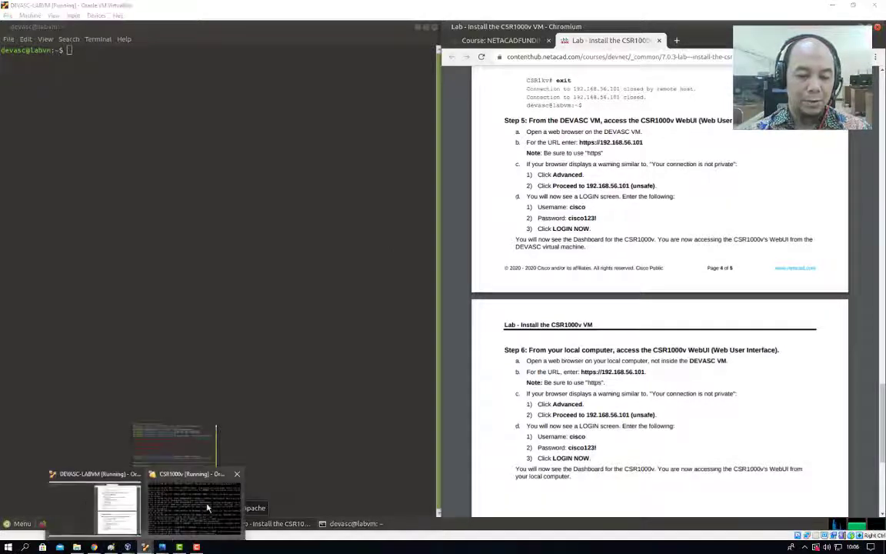
left_click(192, 460)
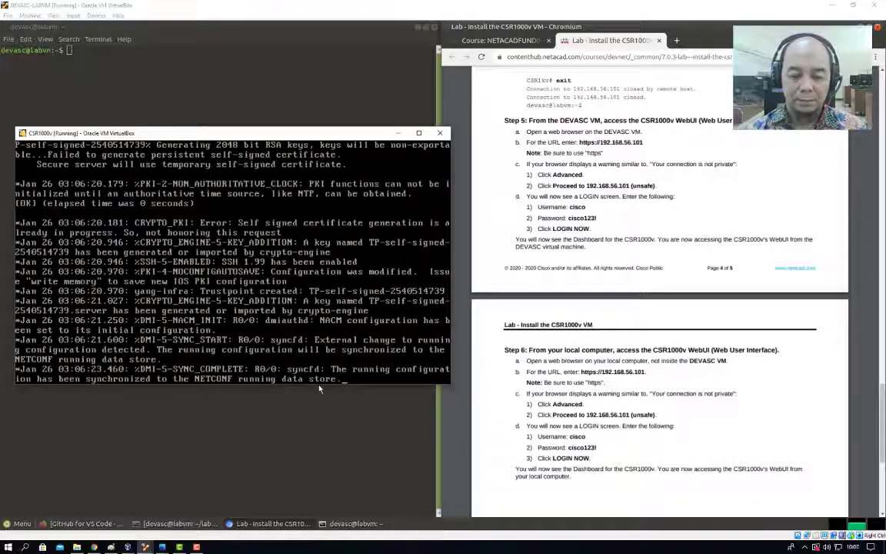
Wake the CSR1000v console and enter privileged EXEC mode with 'en'.
key("Return")
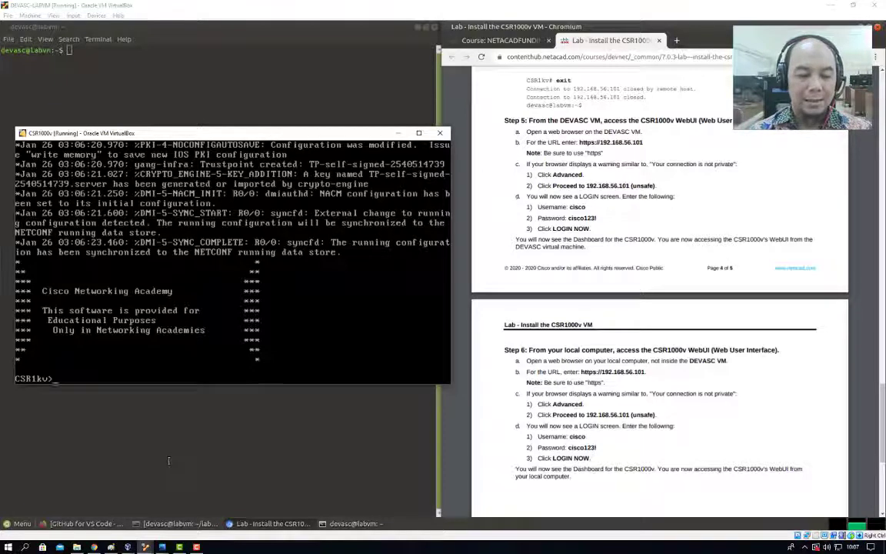
type("n")
key("Return")
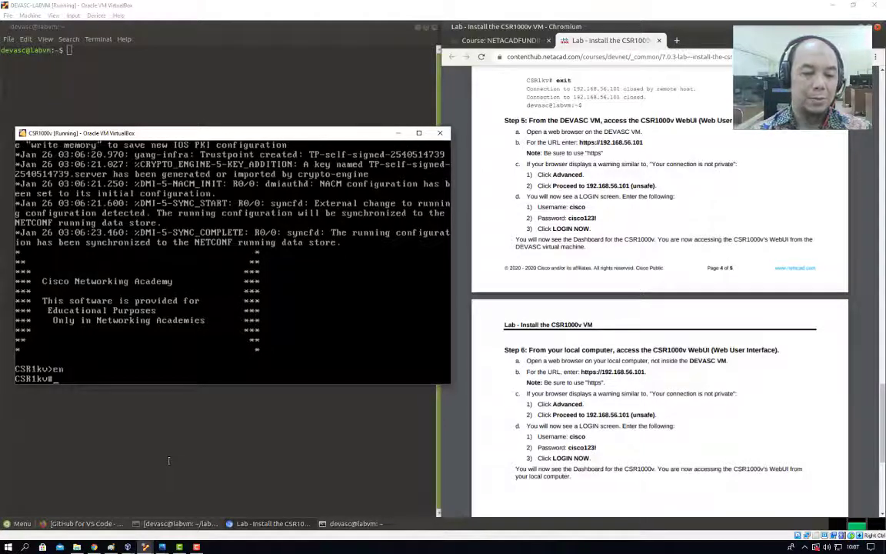
Display the router's running configuration with 'sh run', paging through it to the end.
type("sh ru")
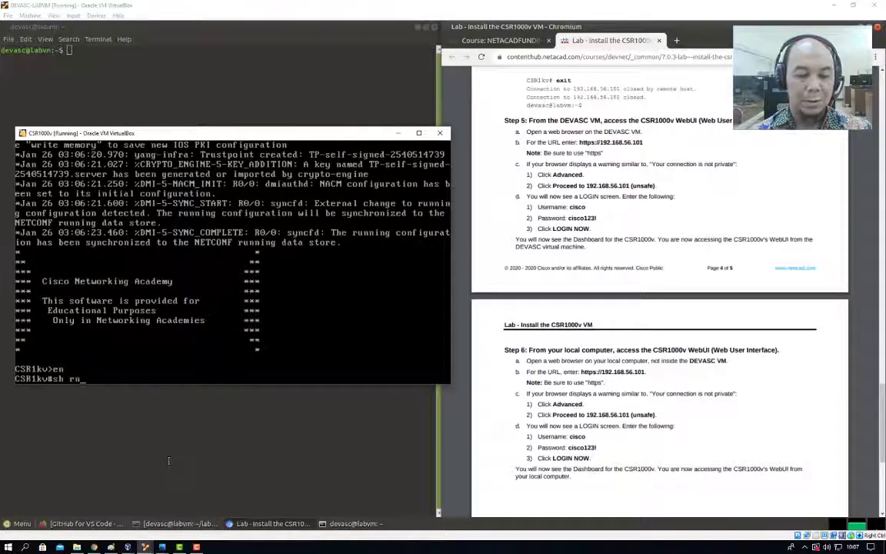
type("n")
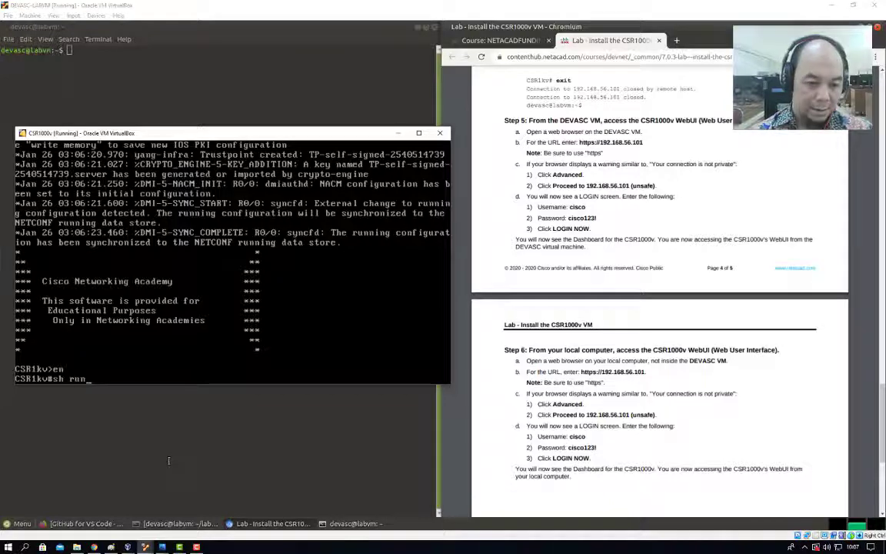
key("Return")
key("space")
key("space")
key("space")
key("space")
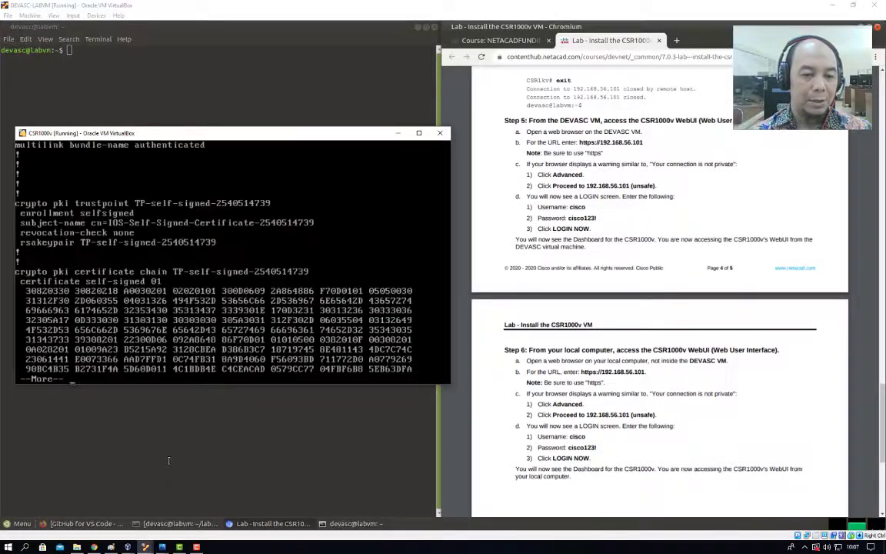
key("space")
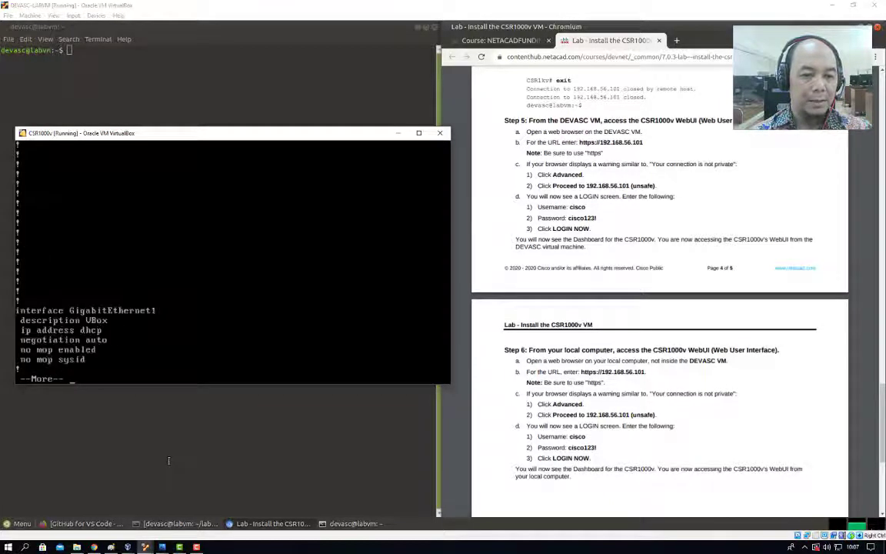
key("space")
key("space")
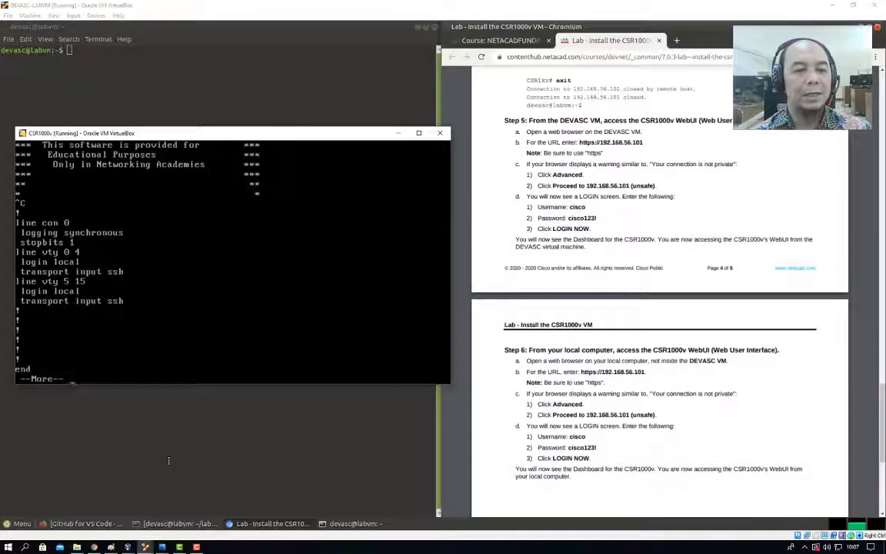
key("space")
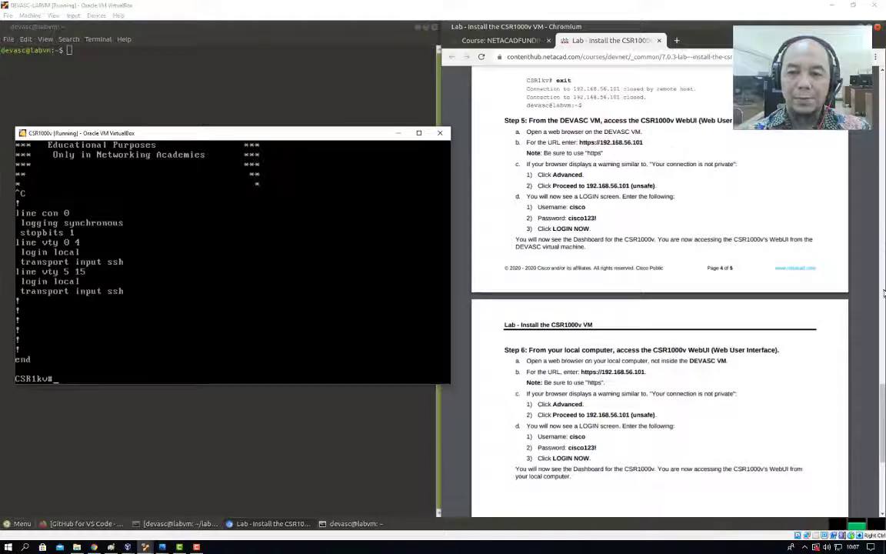
Return to the DEVASC VM and scroll the lab guide back up to Step 4.
key("alt+Tab")
scroll(883, 331, "up", 3)
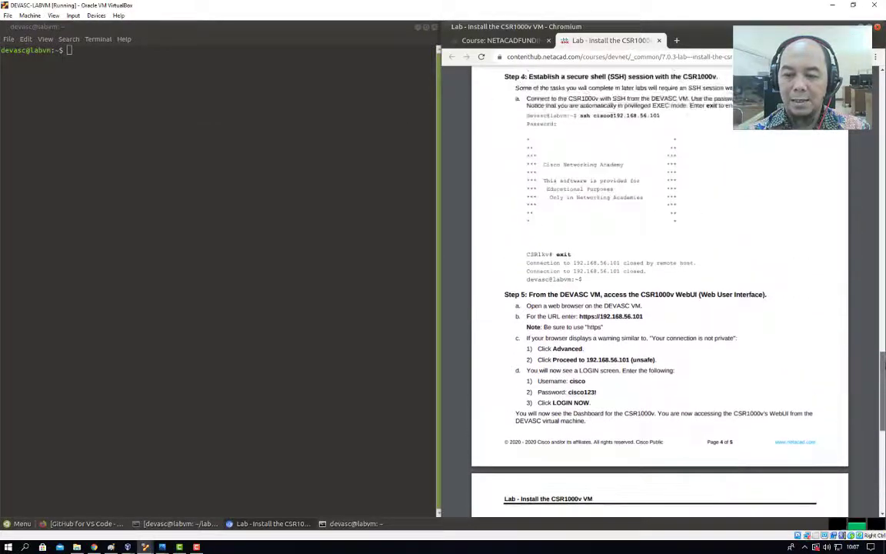
scroll(782, 296, "up", 8)
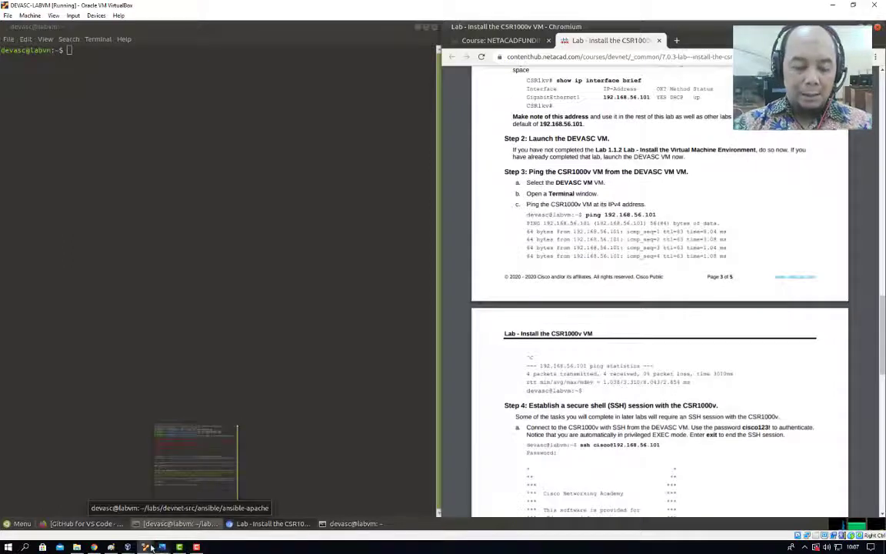
On the CSR1000v console, run 'show ip interface brief' and ping 192.168.56.103 with 5/5 success.
mouse_move(146, 546)
left_click(178, 456)
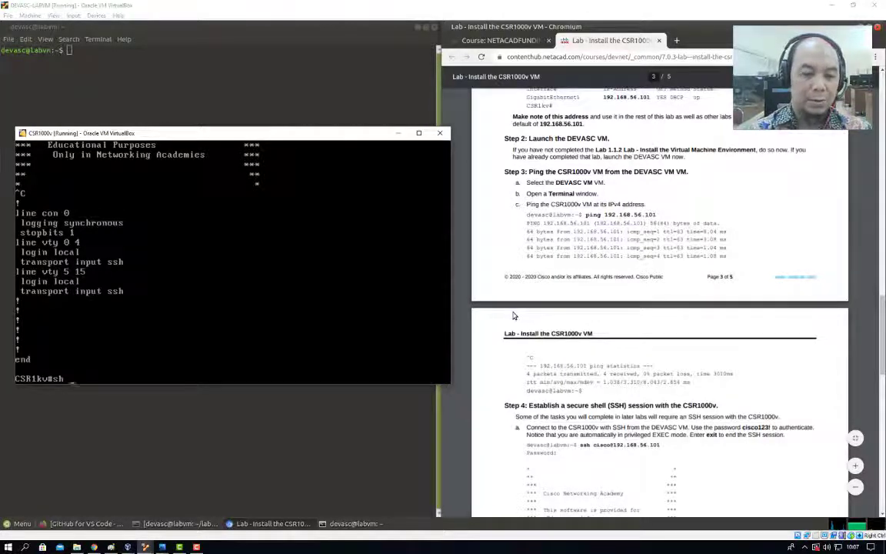
type("ip int")
key("Tab")
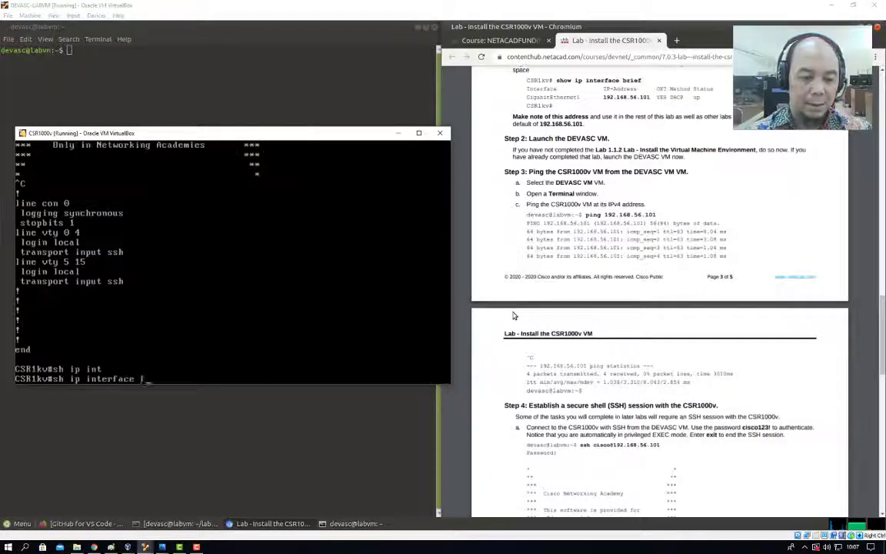
type("bre")
key("Tab")
key("BackSpace")
type("i")
key("Tab")
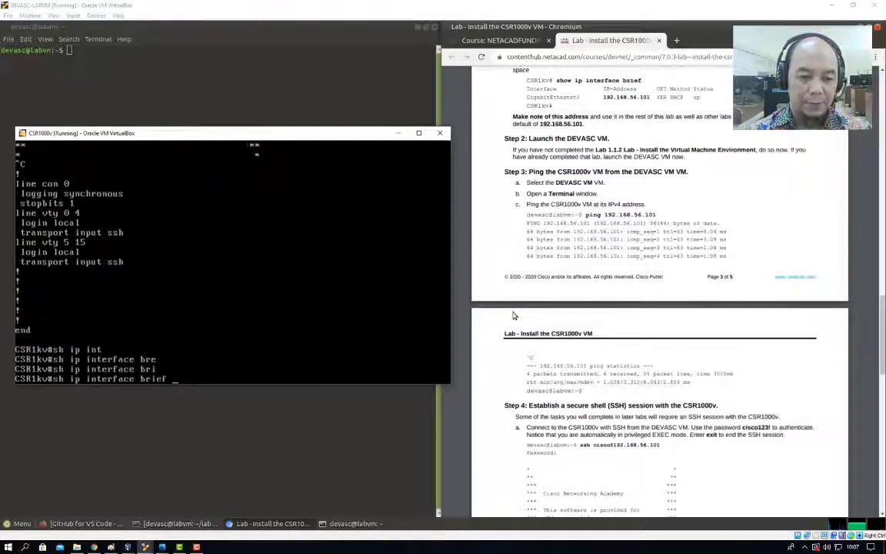
key("Return")
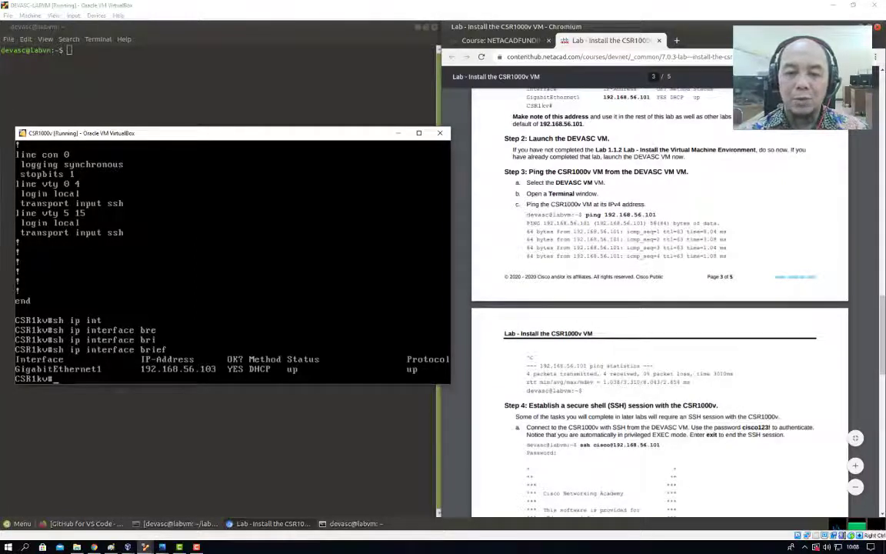
type("ing")
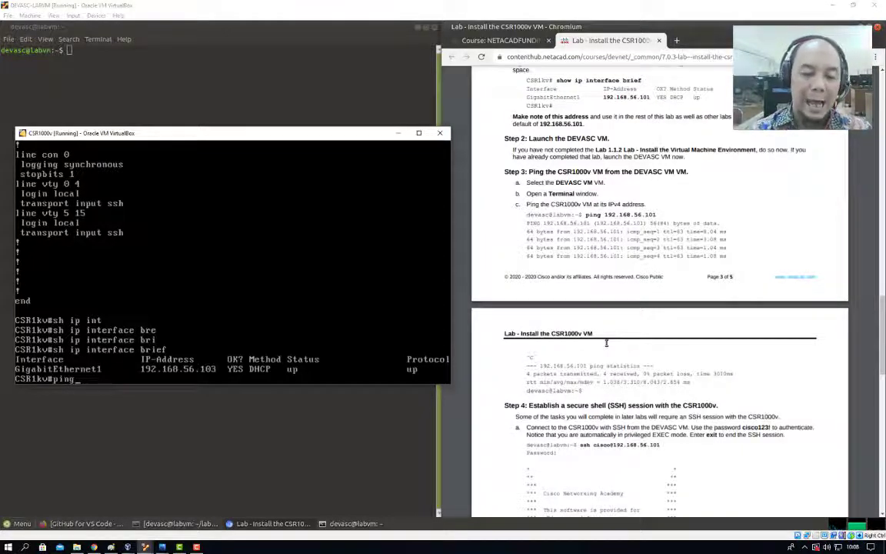
type(" 192.168.")
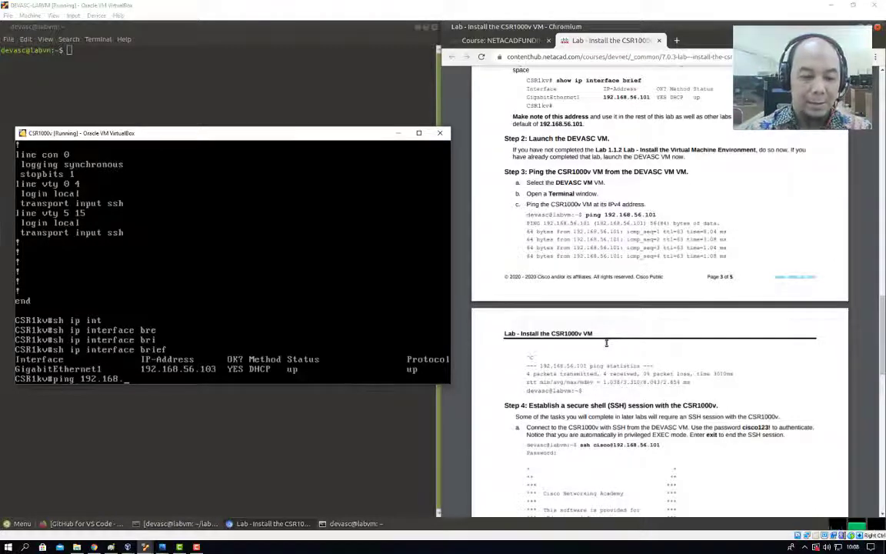
type("56.10")
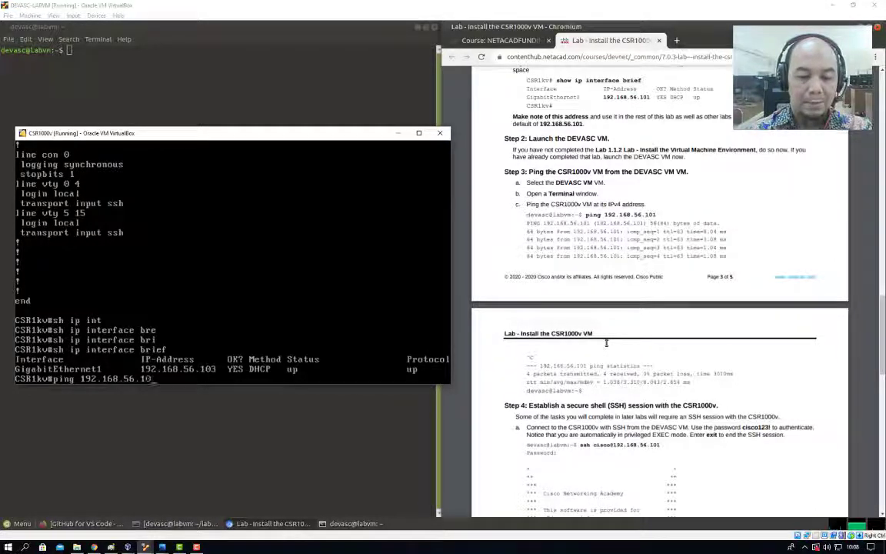
type("3")
key("Return")
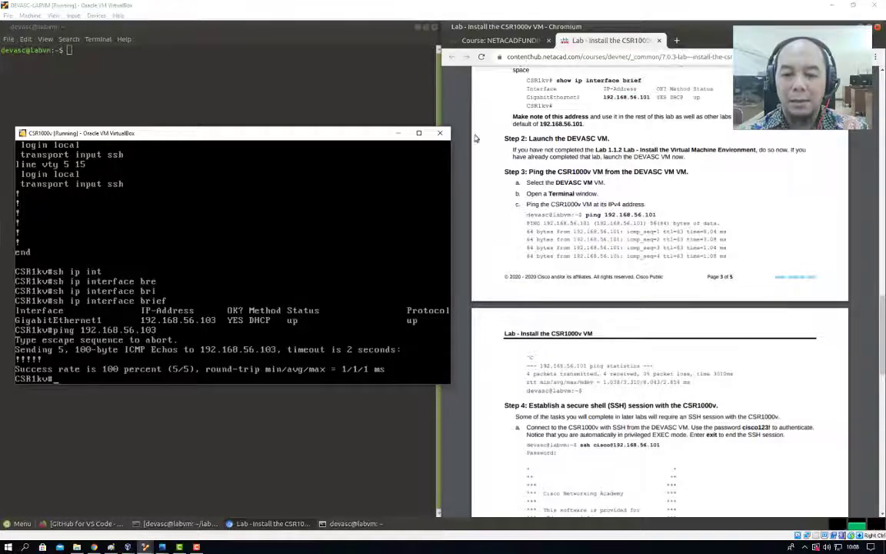
Ping the router at 192.168.56.103 from the DEVASC VM terminal.
left_click(397, 133)
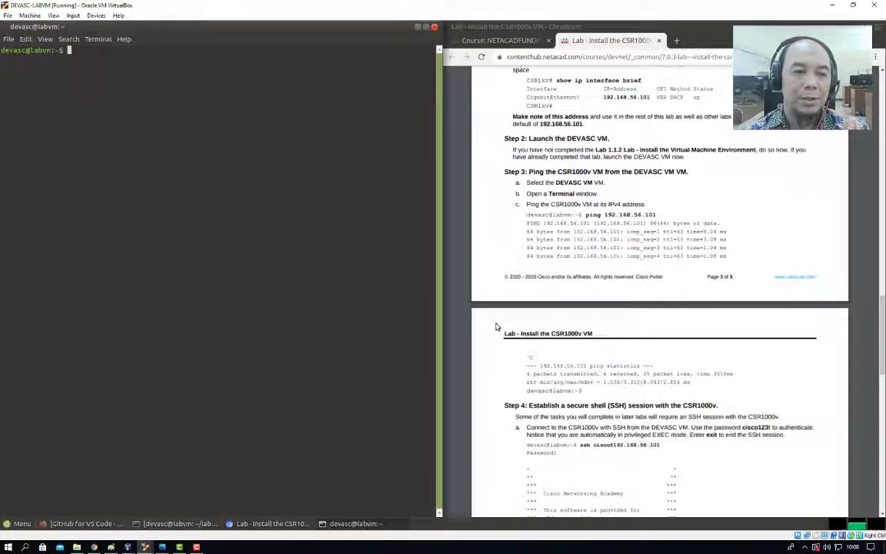
type("ping ")
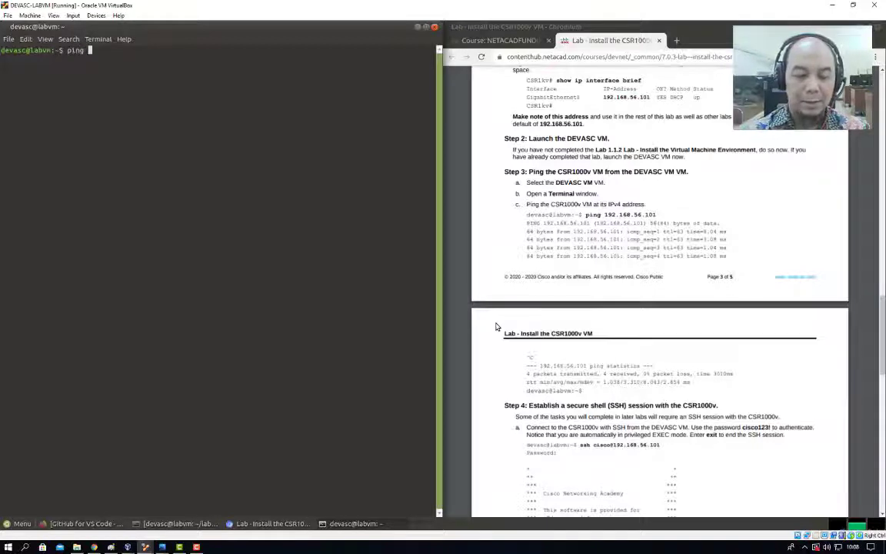
type("192.1")
type("68.")
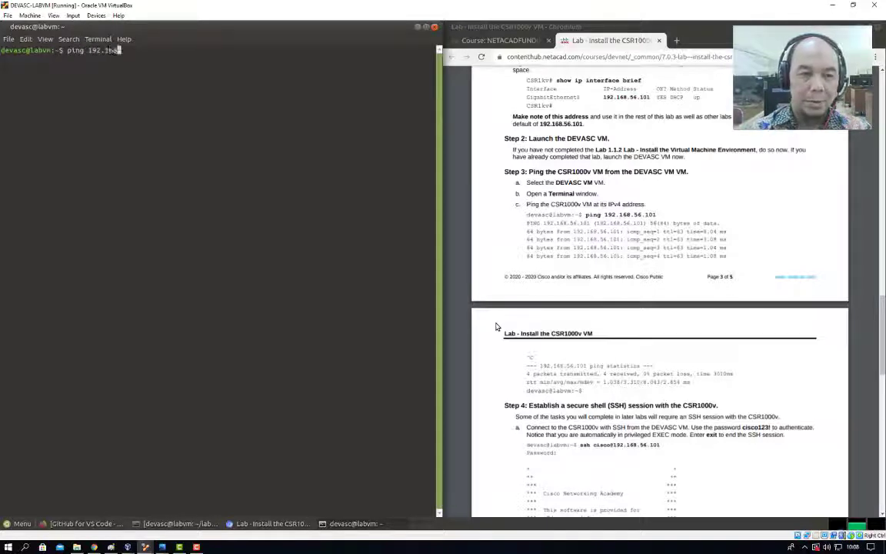
type("5")
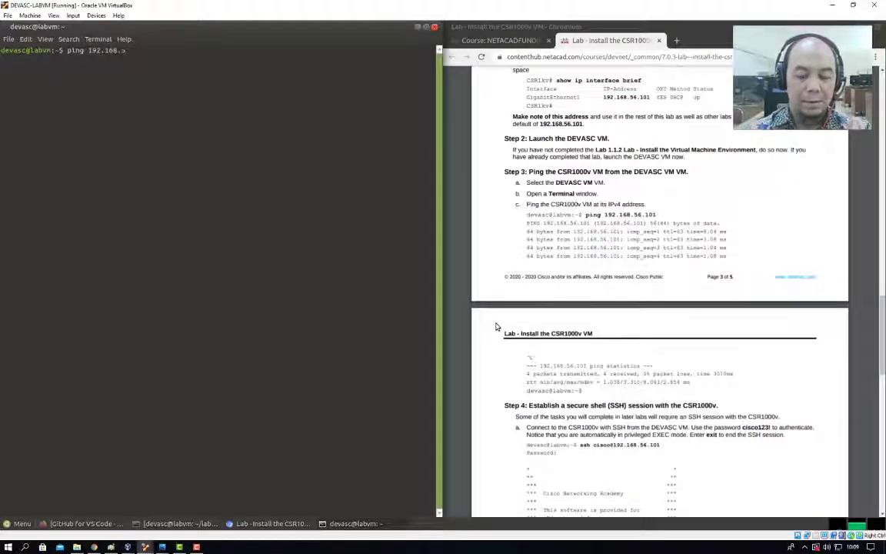
type("6.10")
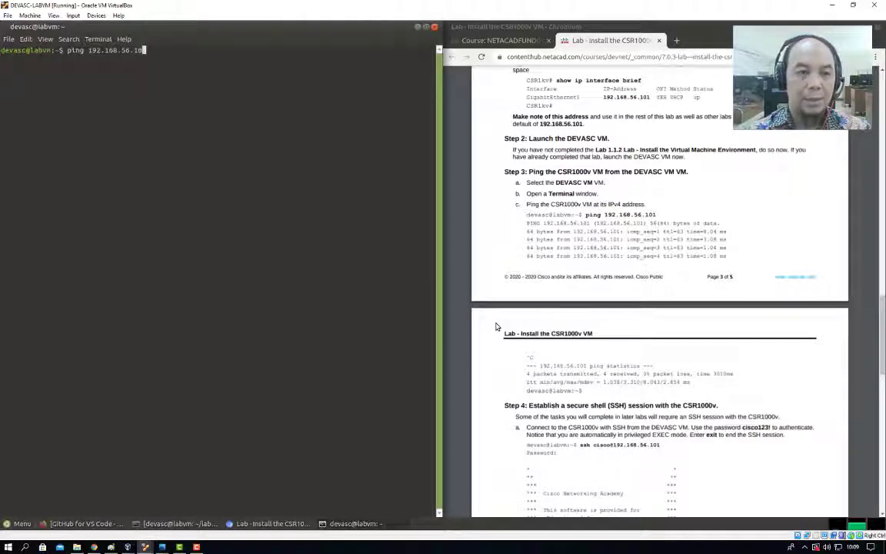
type("43")
key("Return")
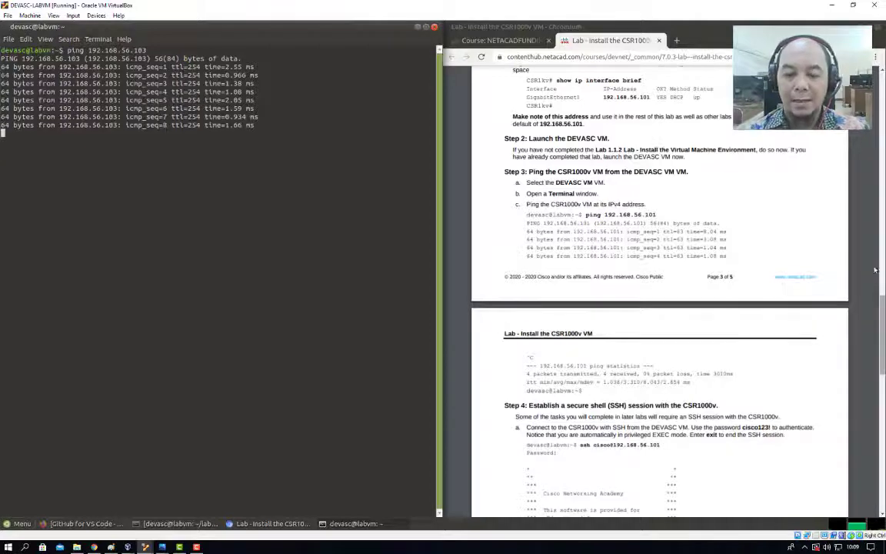
Stop the ping with Ctrl+C, showing 16 of 16 packets received and 0% loss.
left_click_drag(883, 312, 884, 351)
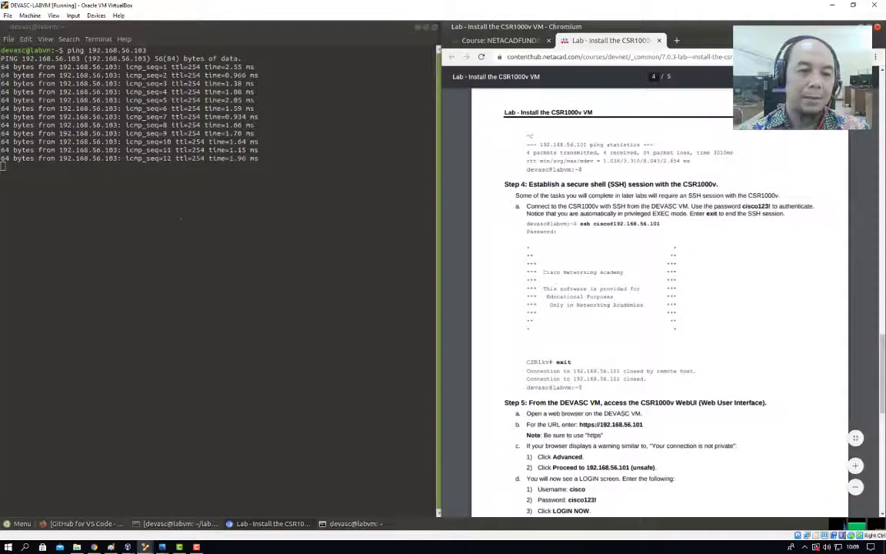
left_click(197, 233)
key("ctrl+c")
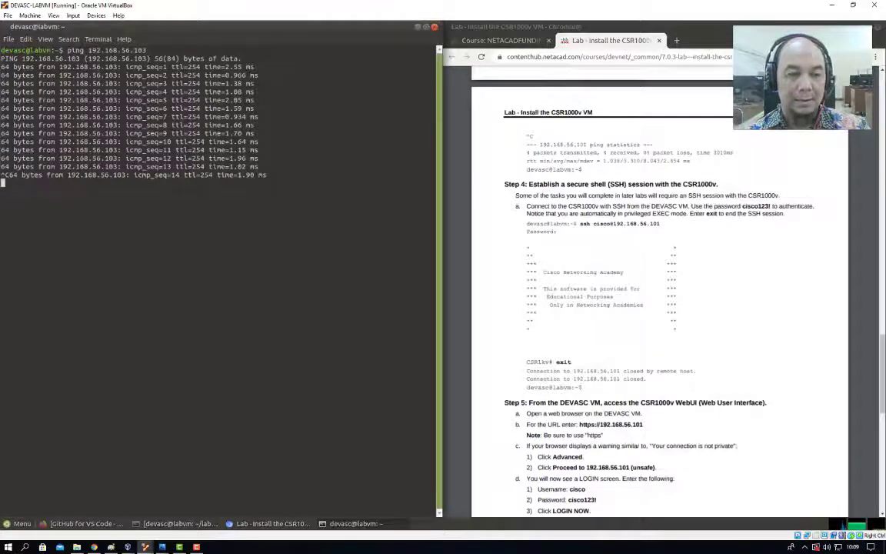
key("ctrl+c")
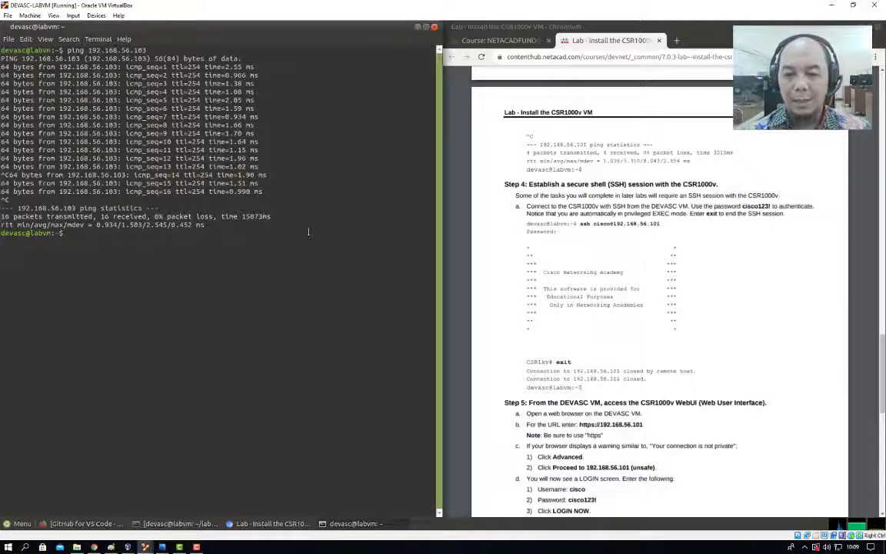
type("ss")
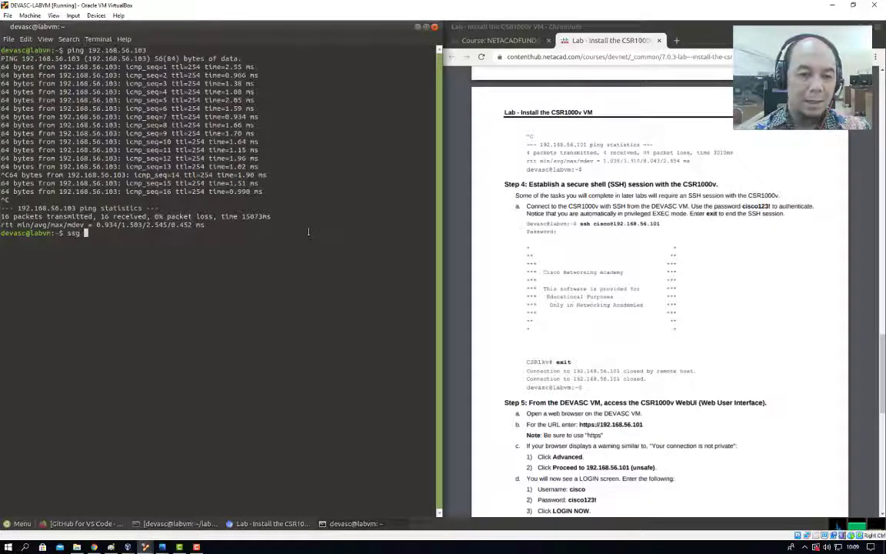
type("h c")
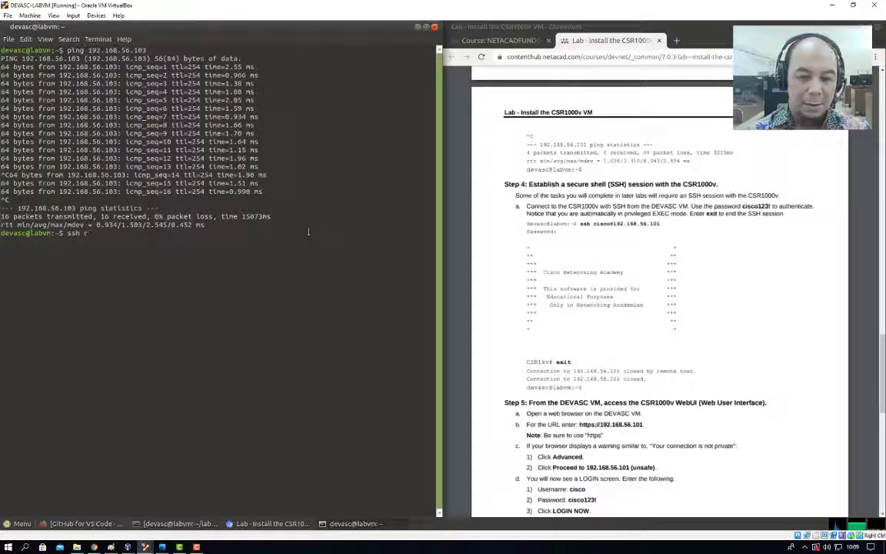
type("isco")
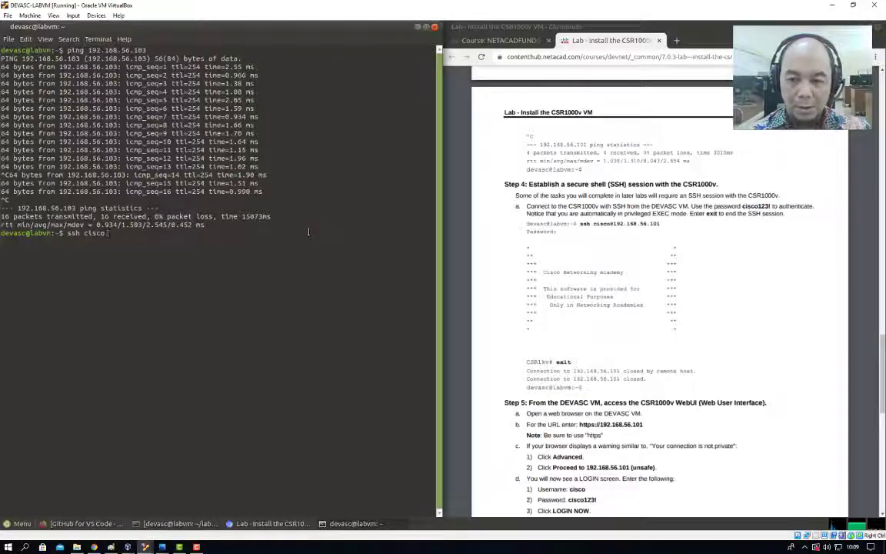
type("@192.")
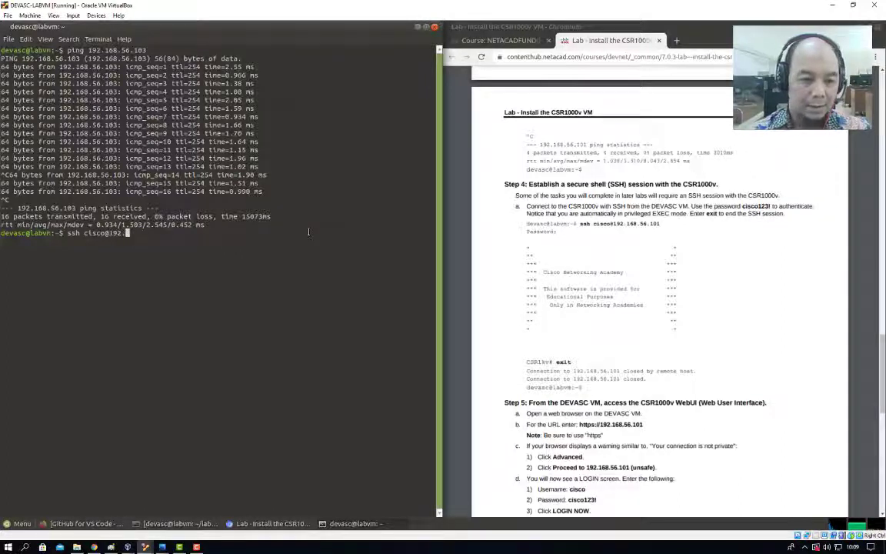
type("168.")
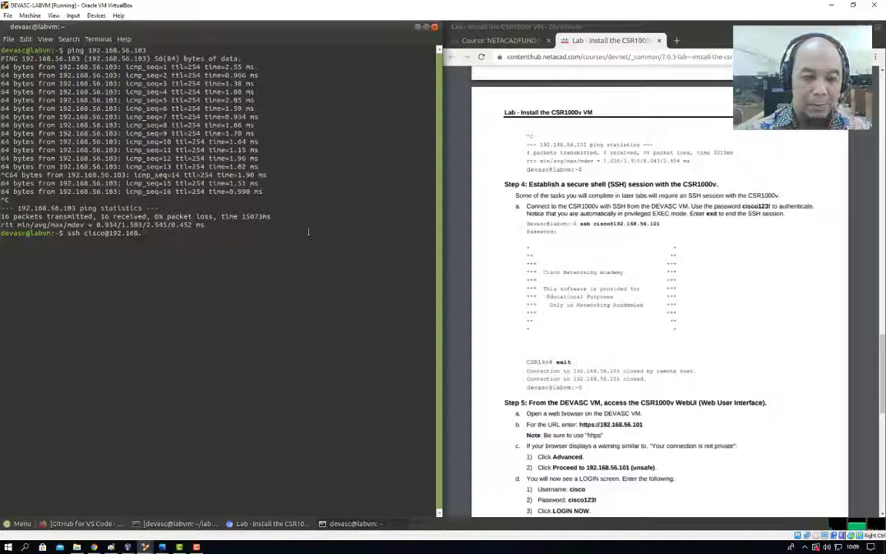
type("56.103")
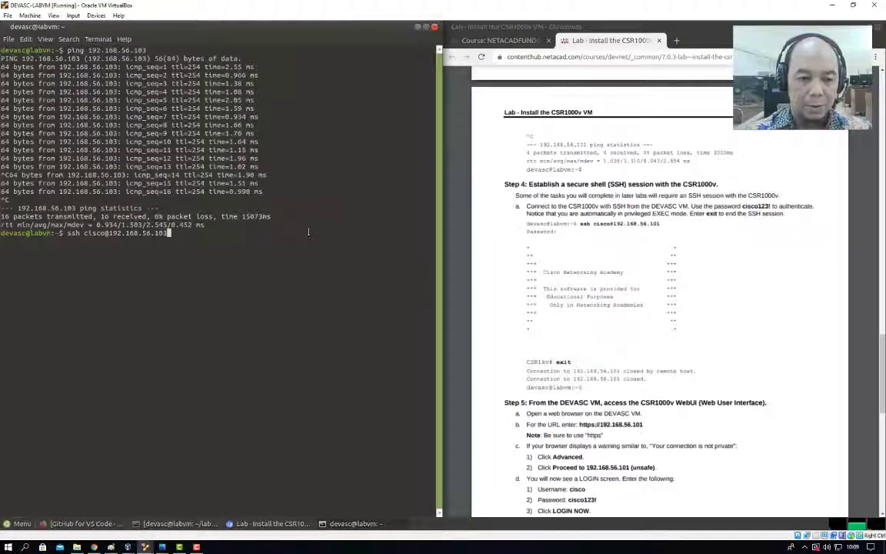
key("Return")
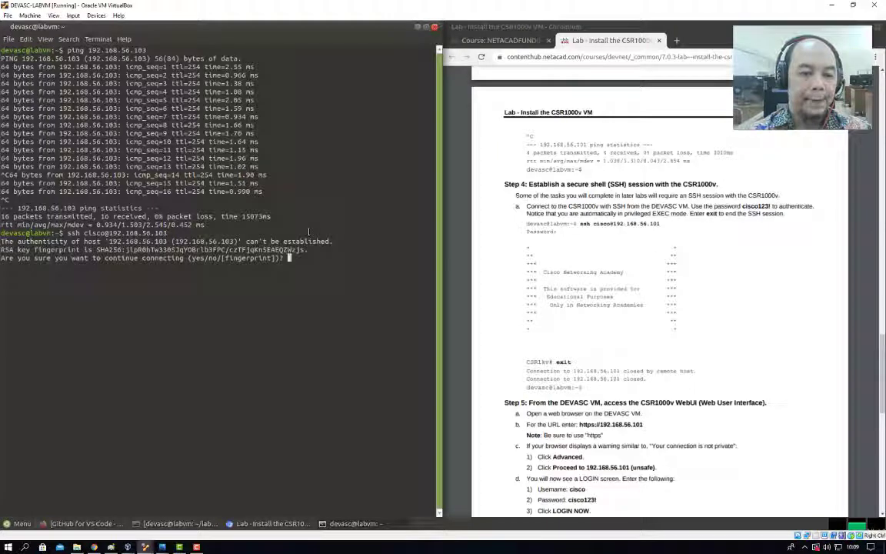
type("yes")
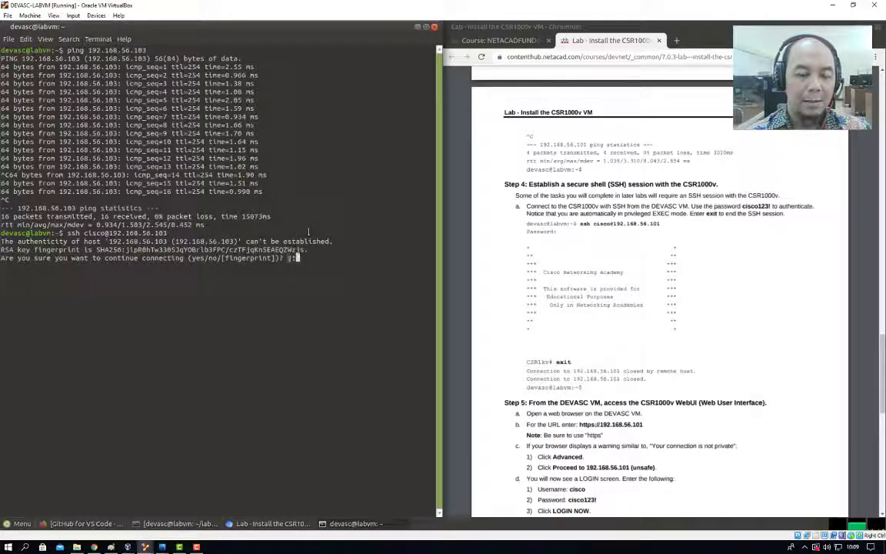
key("Return")
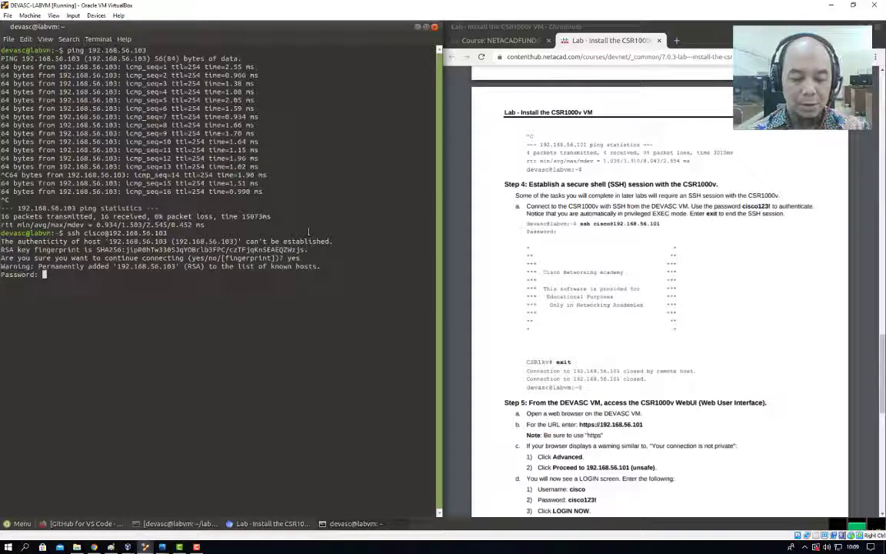
key("Return")
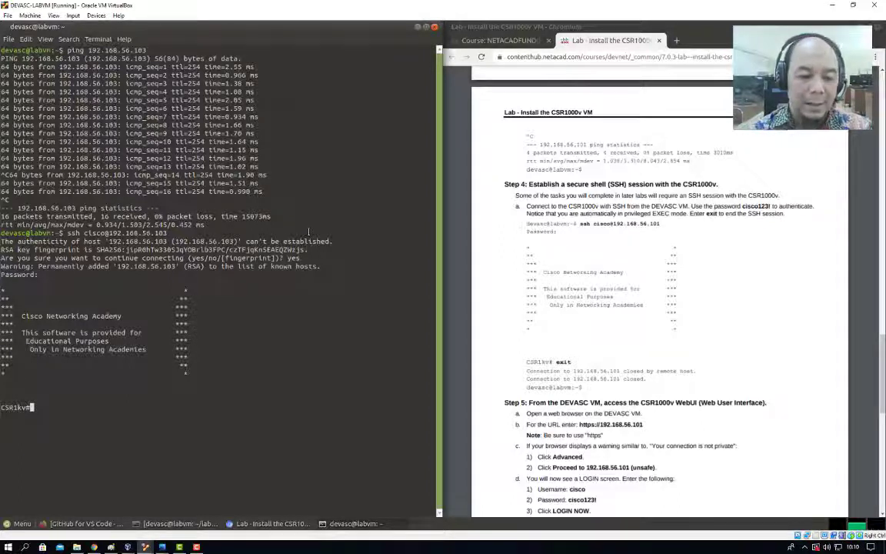
Run 'show ip interface brief' over SSH, confirming GigabitEthernet1 is up at 192.168.56.103.
type("sh ip")
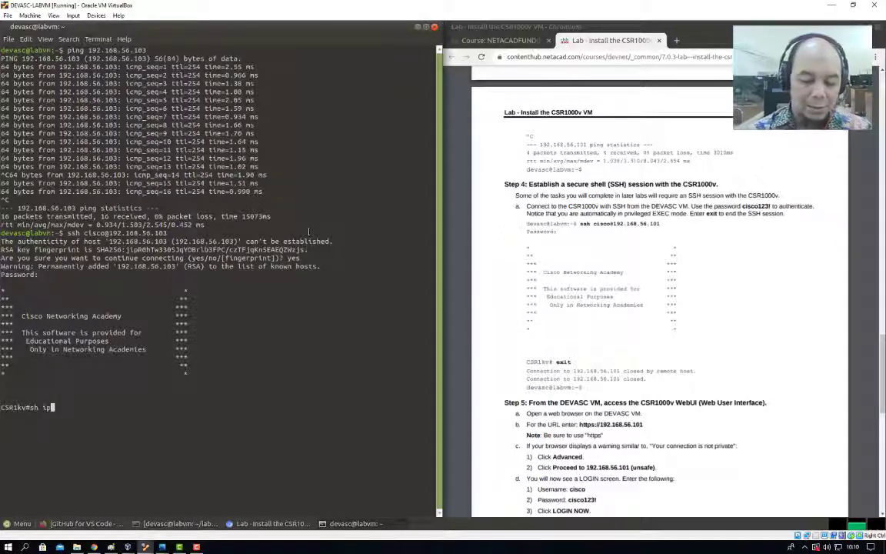
type(" inte")
key("Tab")
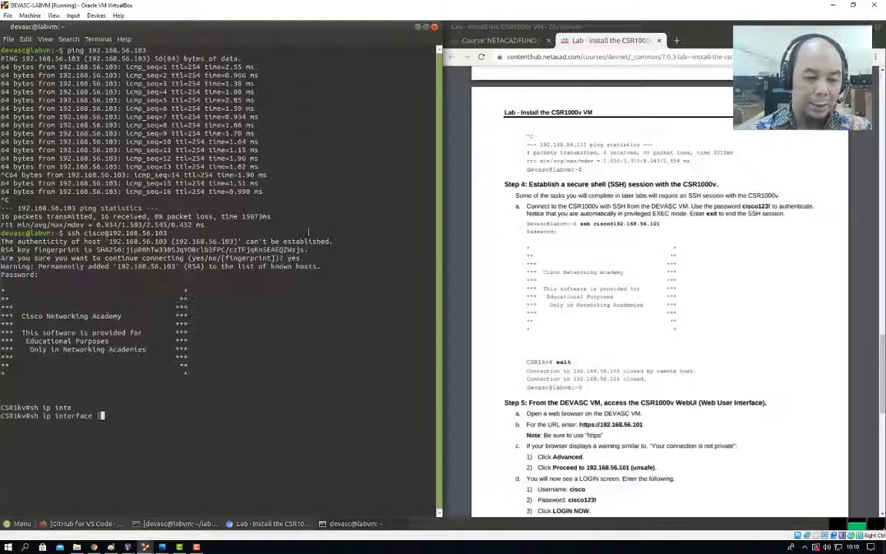
type("br")
key("Tab")
key("Return")
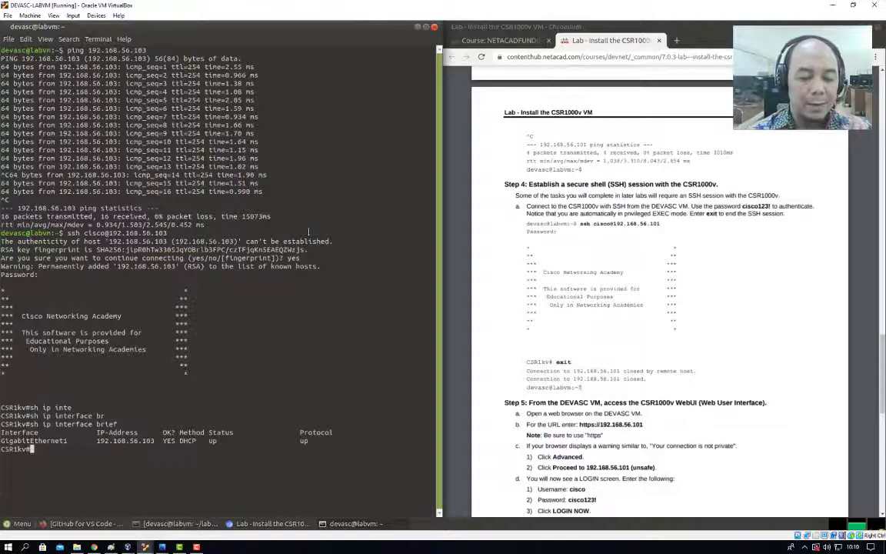
Display the full running configuration with 'sh run', paging through to the end.
type("sh run")
key("Return")
key("space")
key("space")
key("space")
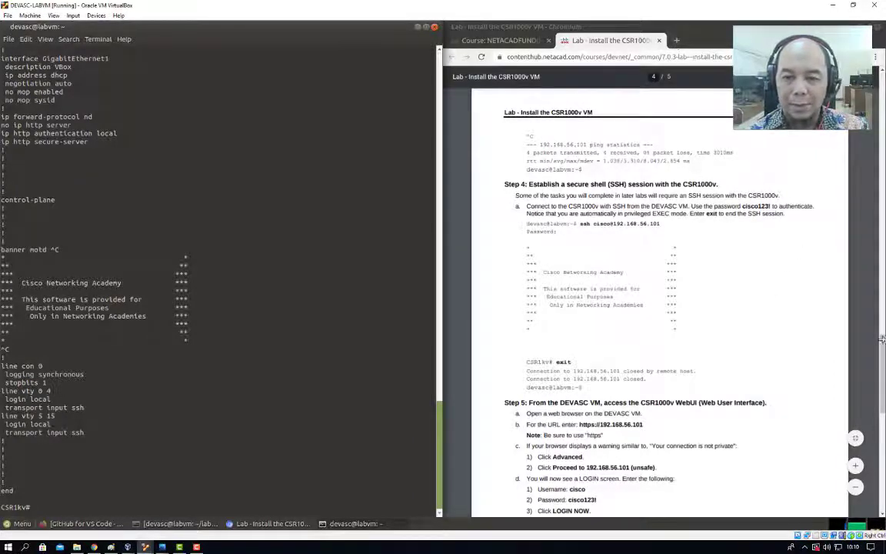
left_click_drag(882, 358, 883, 372)
scroll(598, 288, "down", 2)
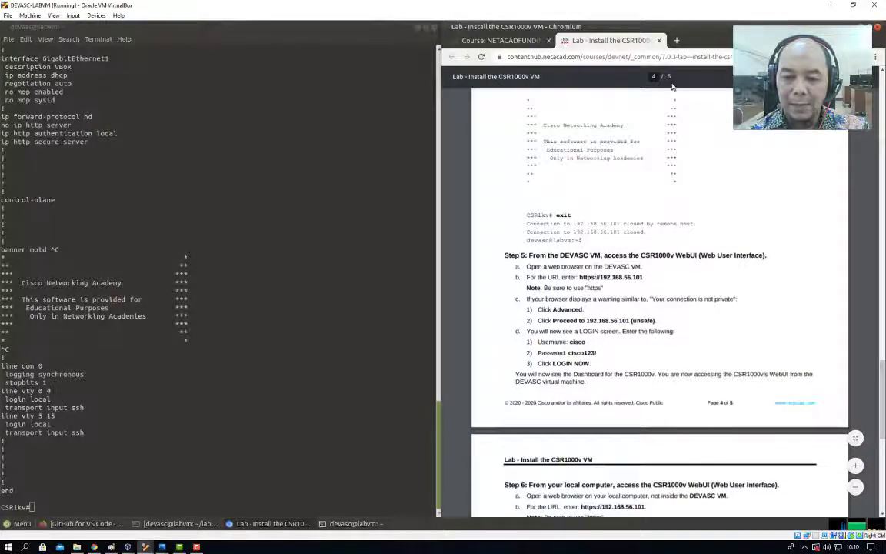
key("ctrl+t")
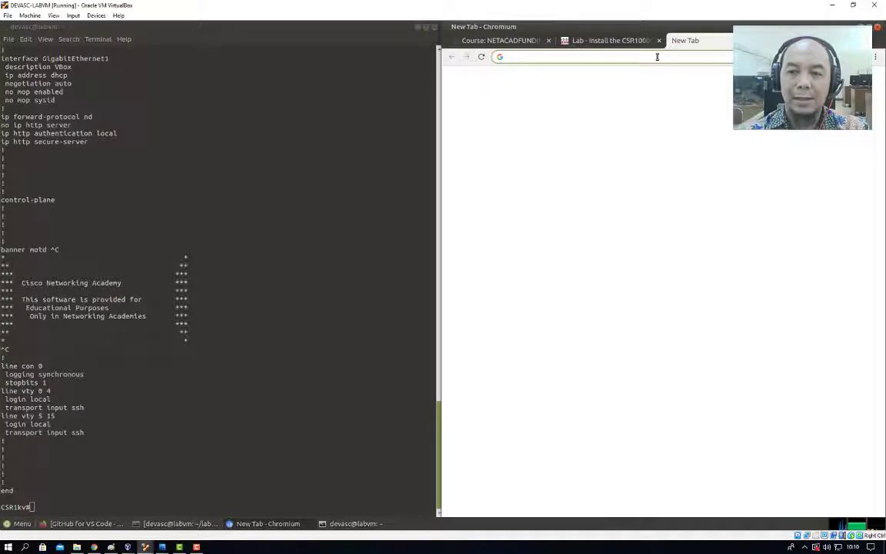
type("https")
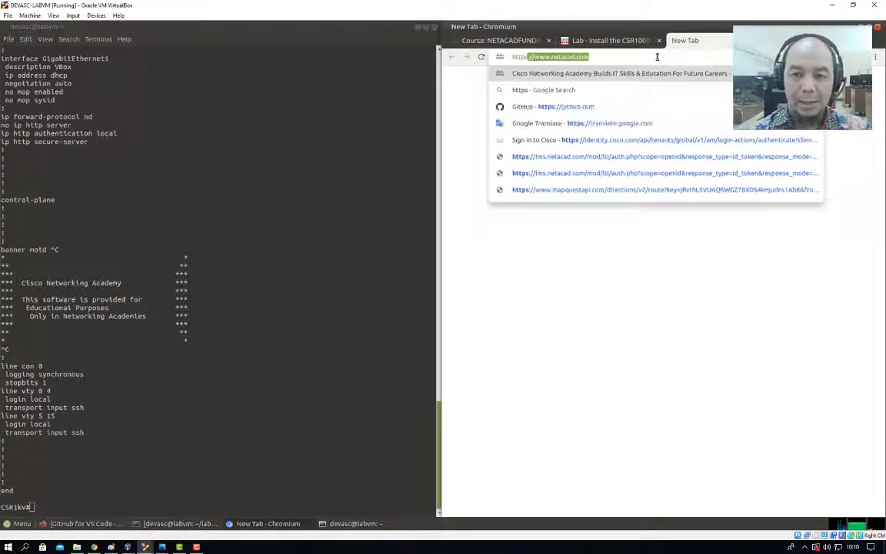
type("://192.1")
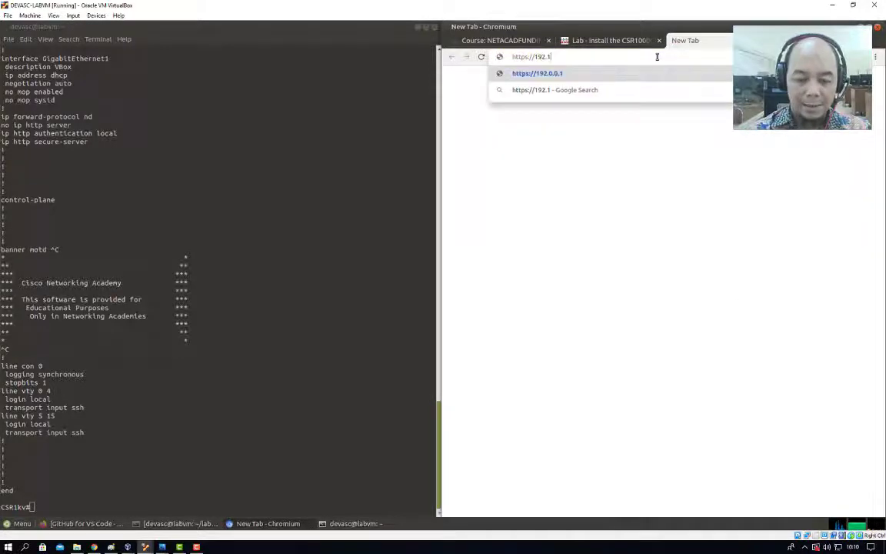
type("68")
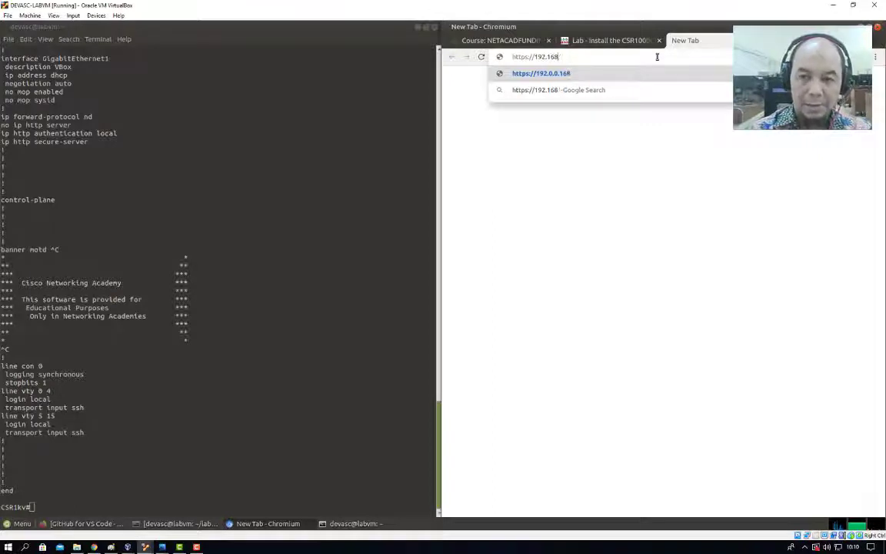
type(".56.")
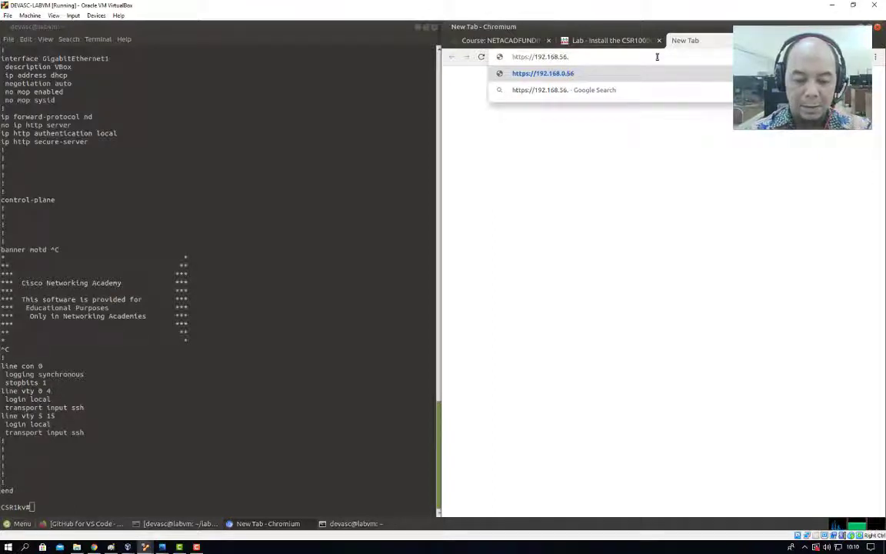
type("103")
key("Return")
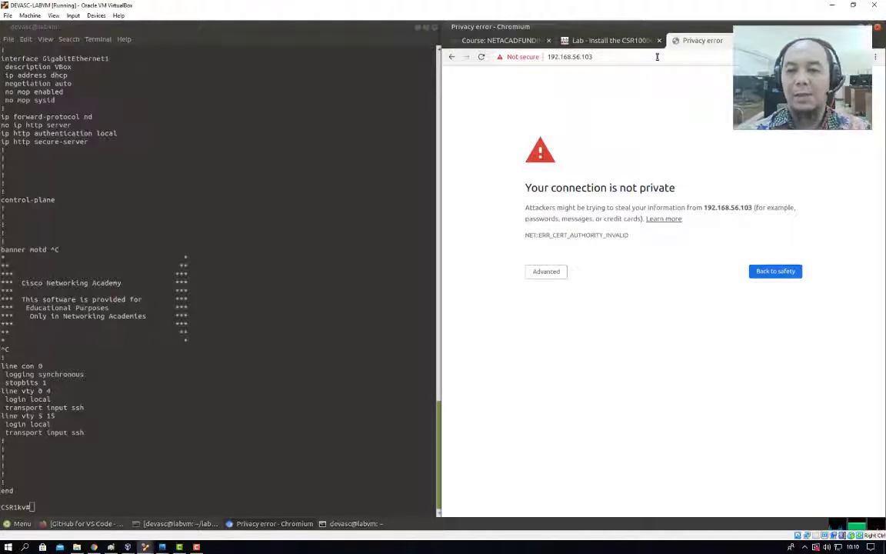
Proceed past the warning to 192.168.56.103 (unsafe) and sign in with the lab username and password.
left_click(546, 271)
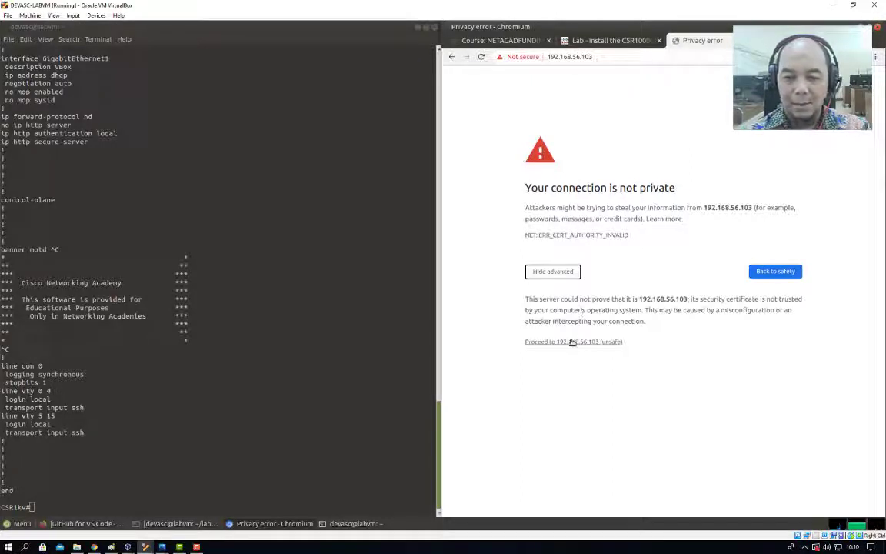
left_click(573, 341)
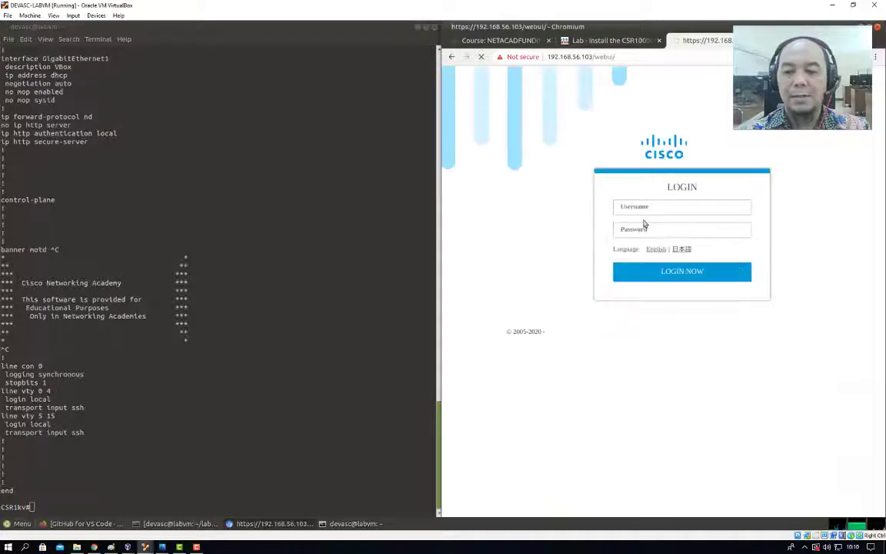
left_click(648, 208)
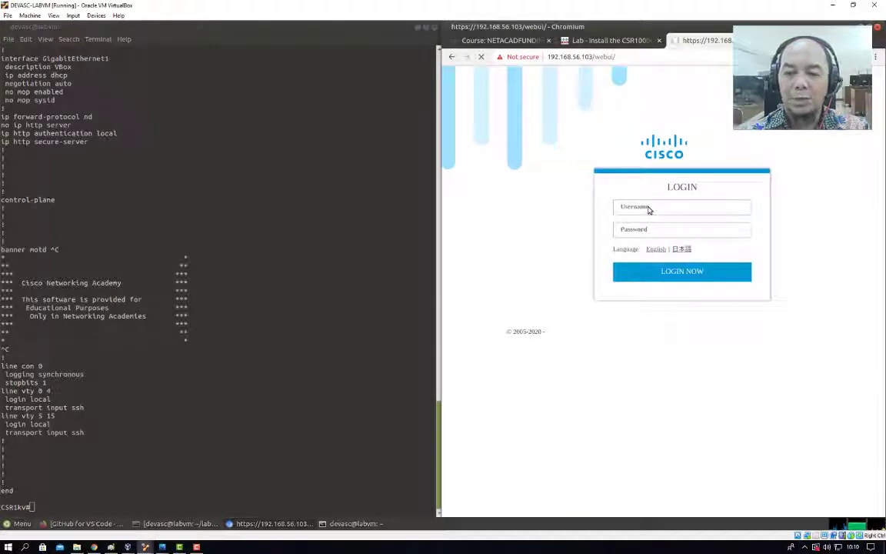
type("ci")
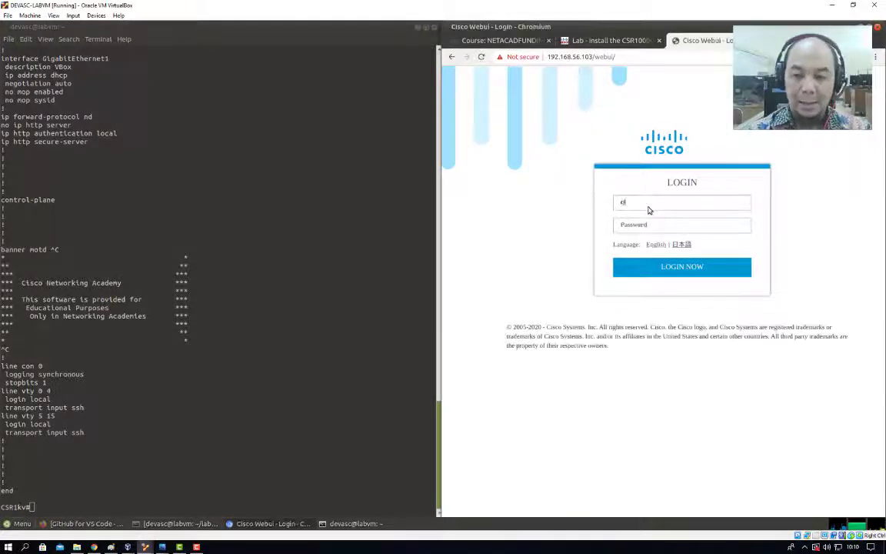
type("sco")
key("Tab")
type("cisco")
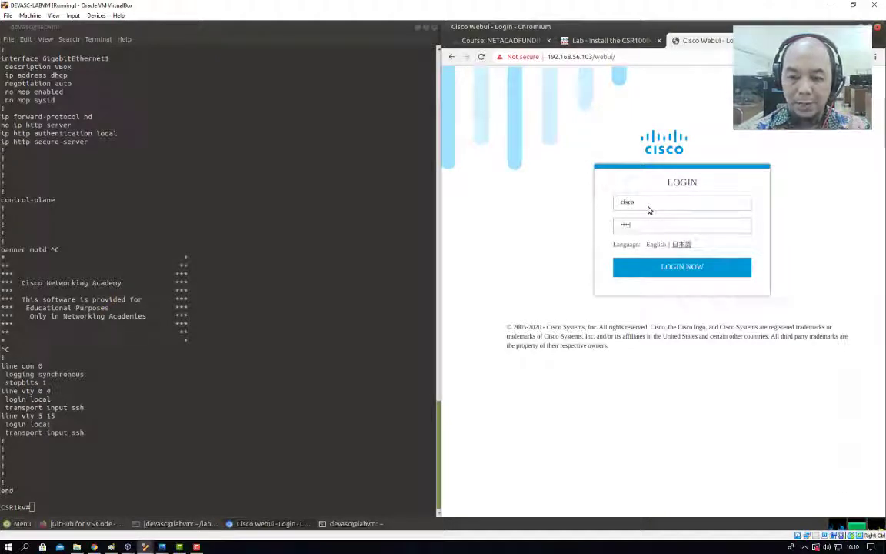
type("12")
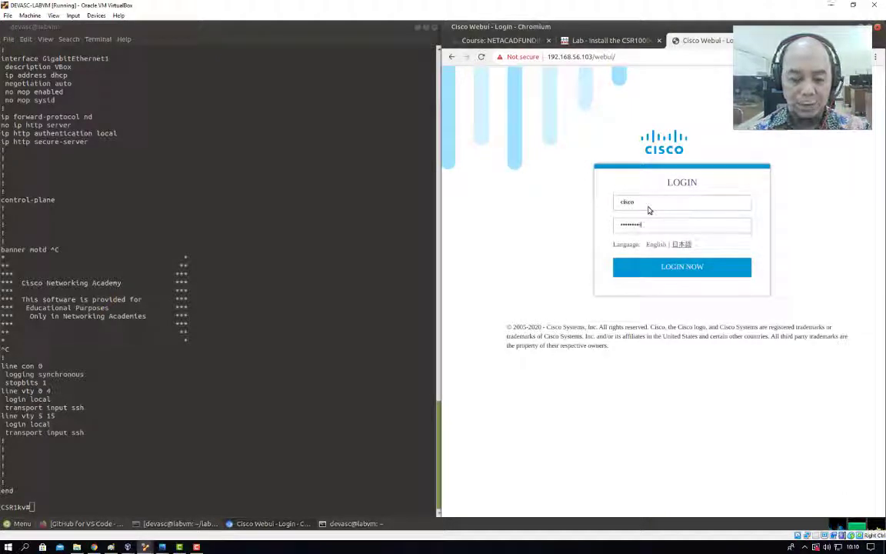
key("Return")
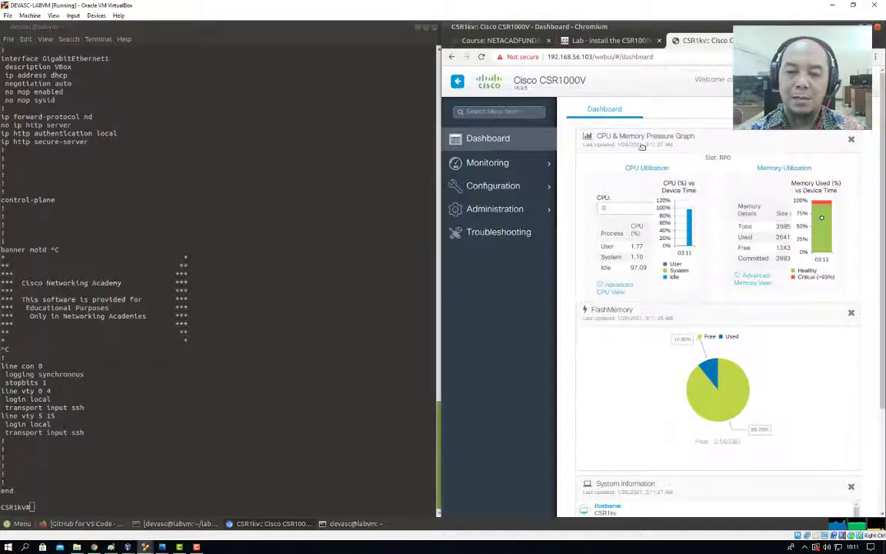
View the WebUI's Troubleshooting page, then return to the 'Lab - Install the CSR1000v VM' tab.
mouse_move(496, 162)
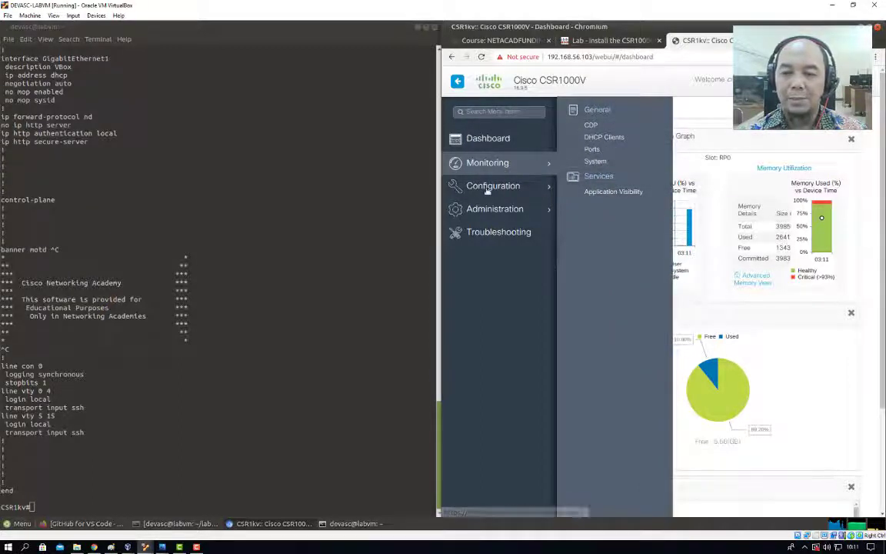
mouse_move(515, 186)
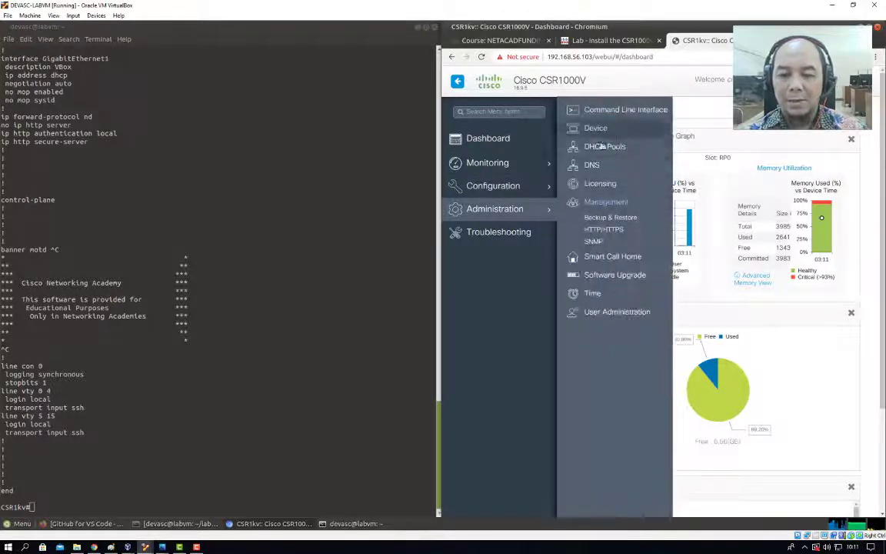
left_click(498, 235)
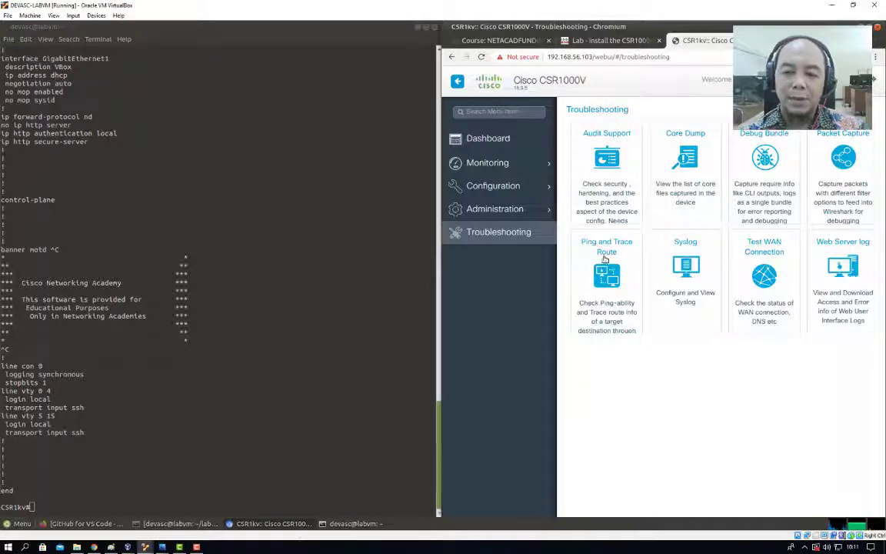
left_click(594, 43)
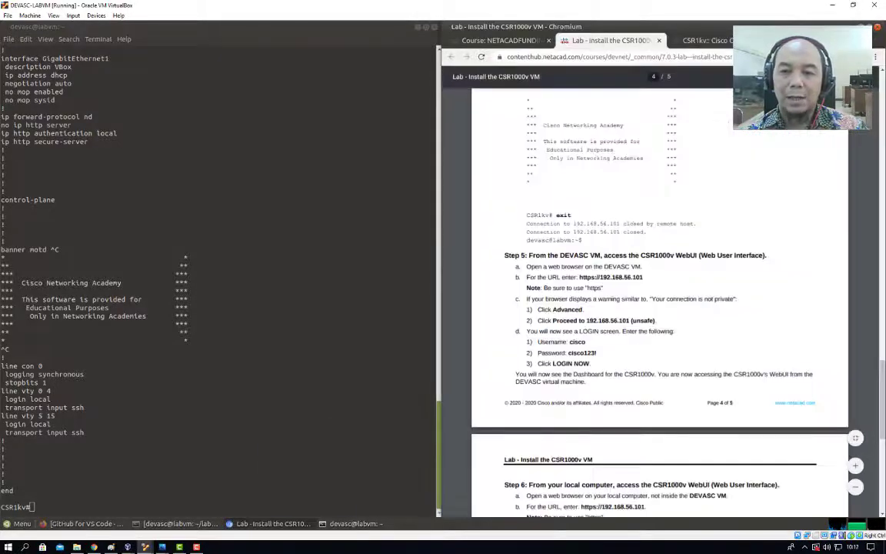
Read Step 6 of the lab, then bring up the 'Lab - Install the CSR1000v VM' PDF in the host's Chrome.
scroll(882, 377, "down", 4)
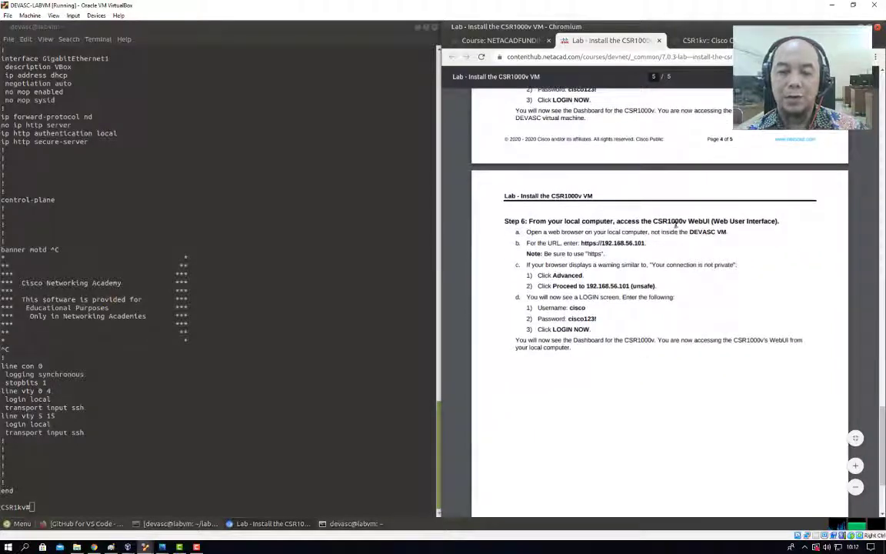
left_click(94, 547)
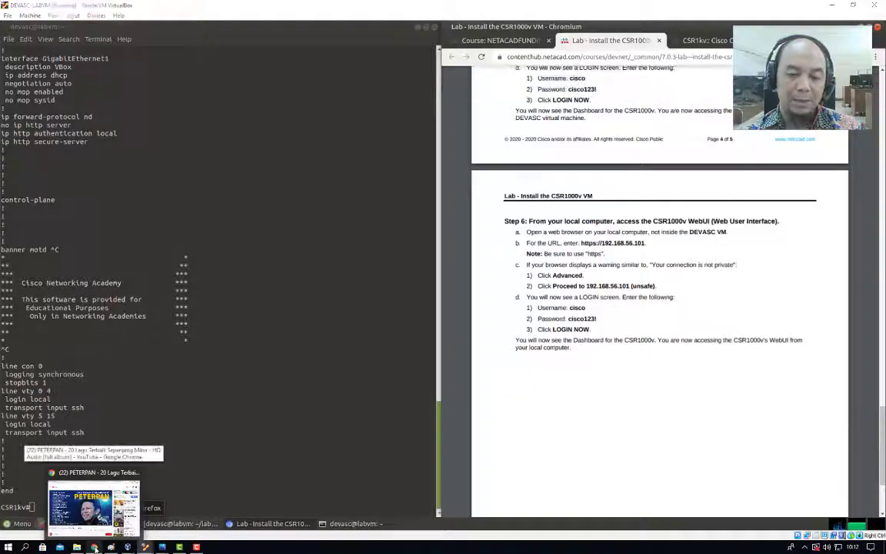
left_click(627, 9)
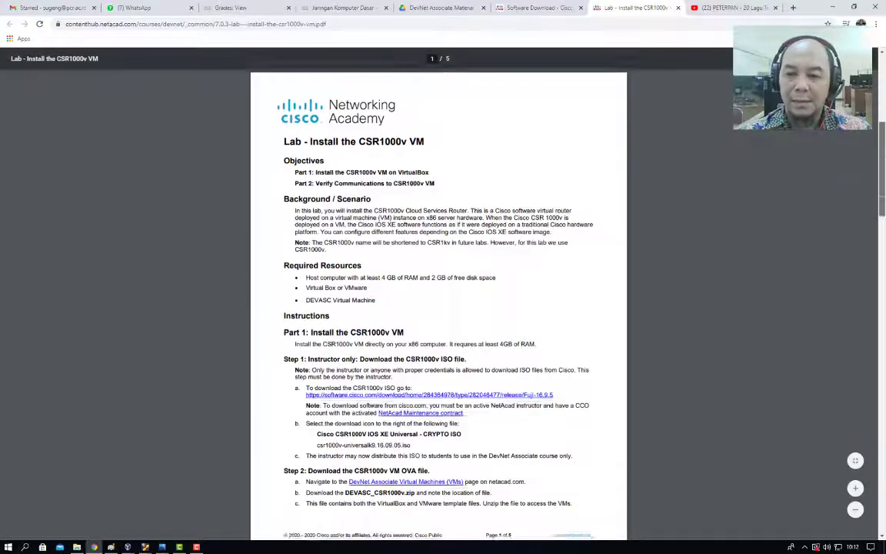
scroll(831, 198, "down", 20)
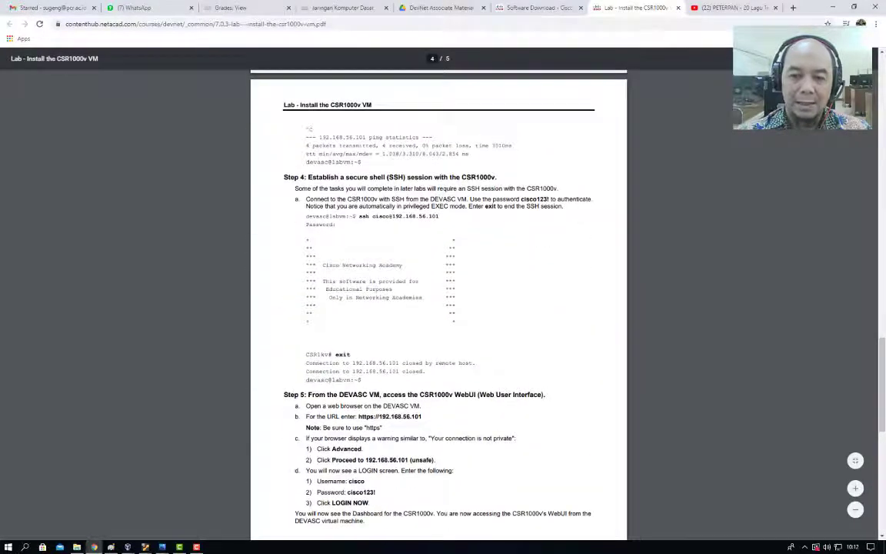
left_click(793, 8)
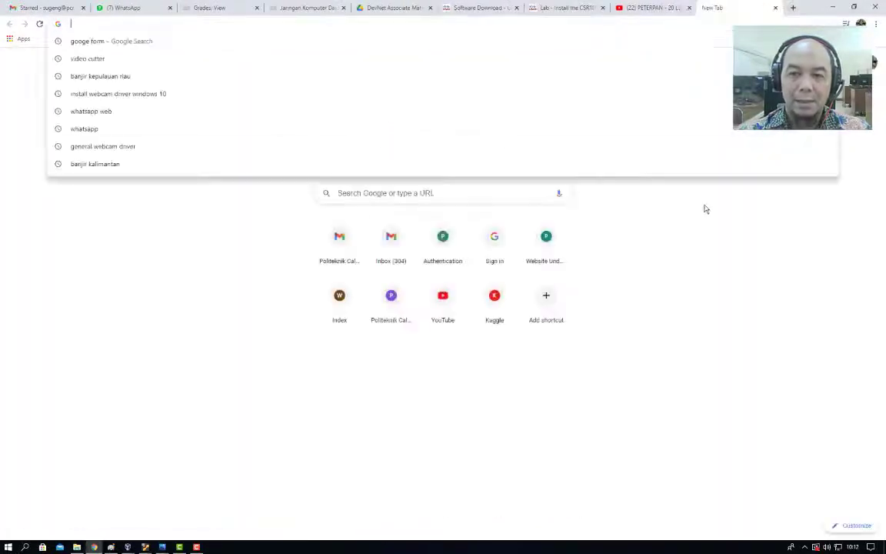
type("1")
key("BackSpace")
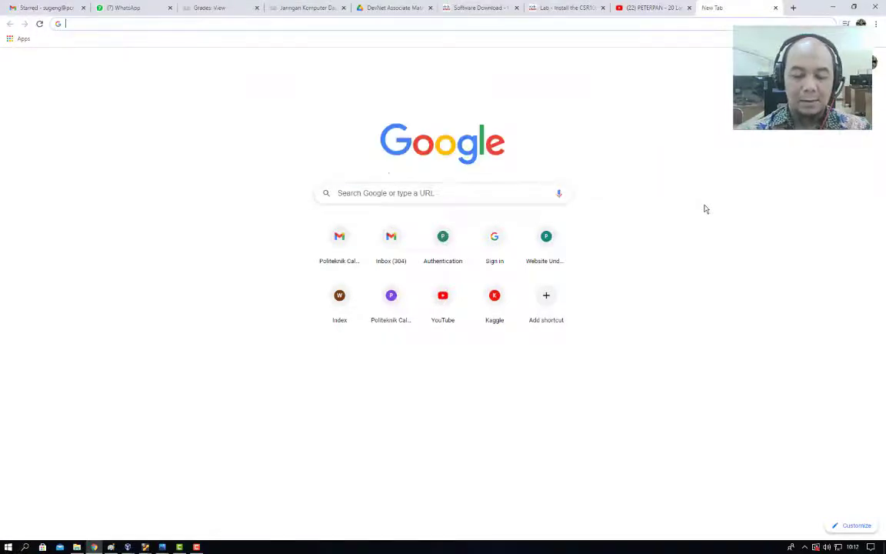
type("https:/")
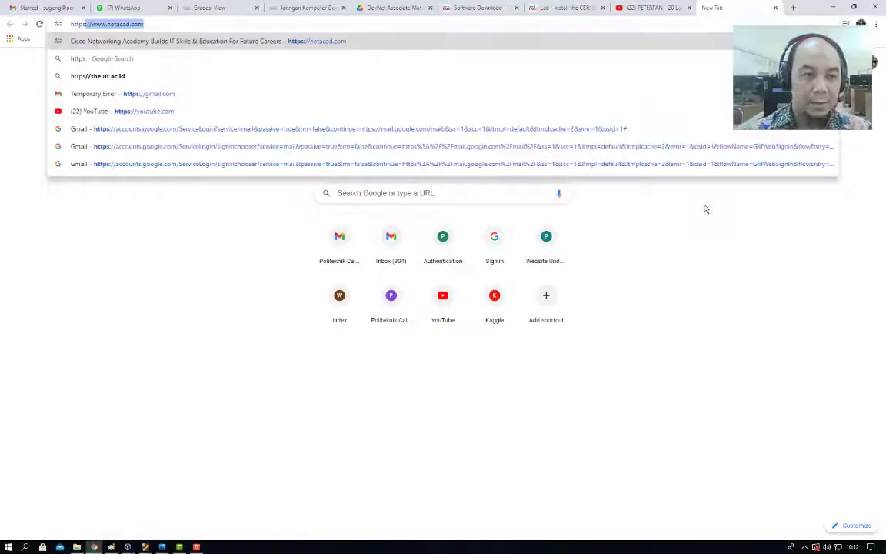
type("/1")
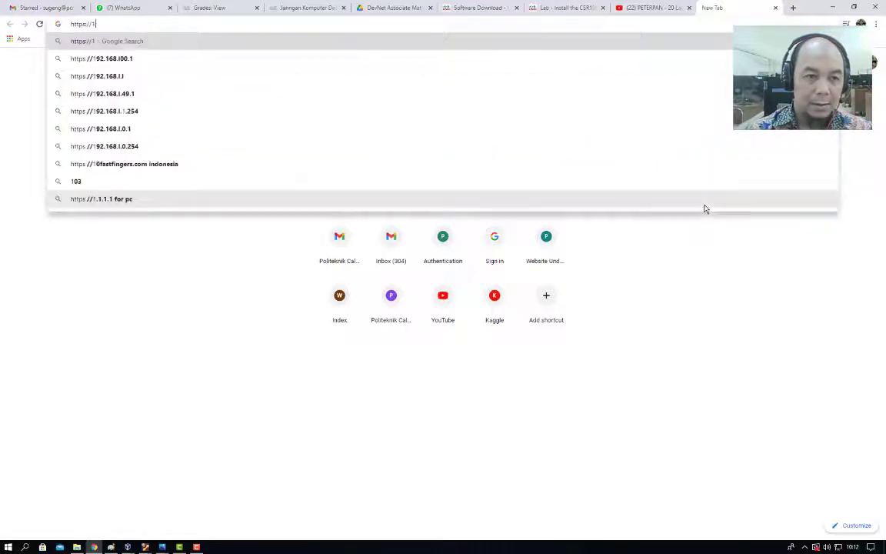
type("92.168.1")
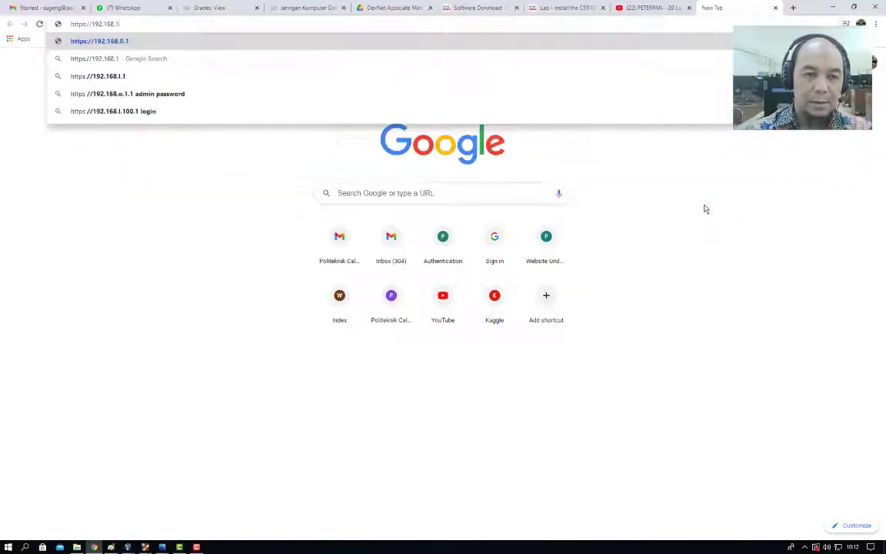
key("BackSpace")
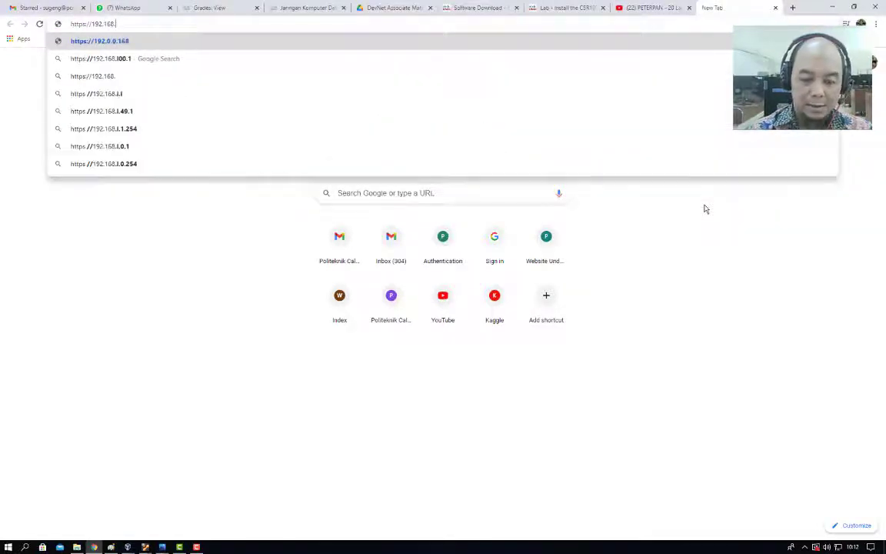
type("56.103")
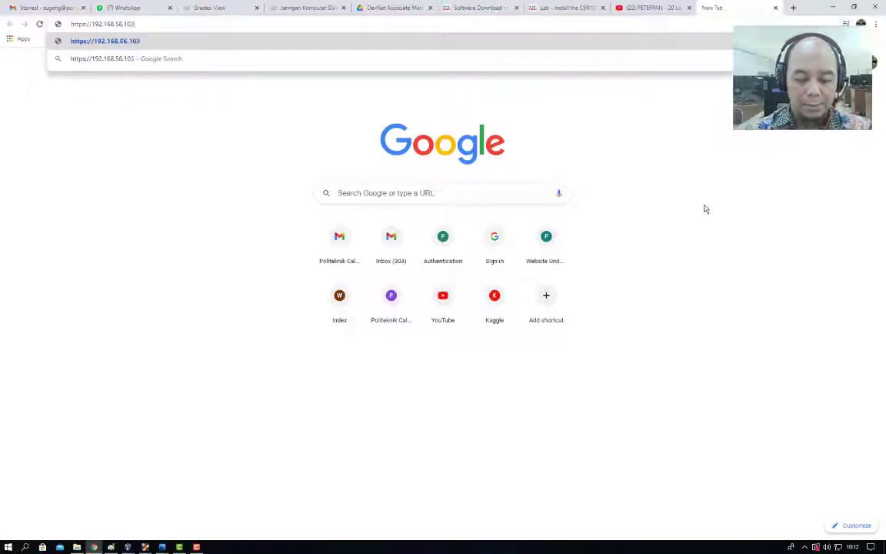
key("Return")
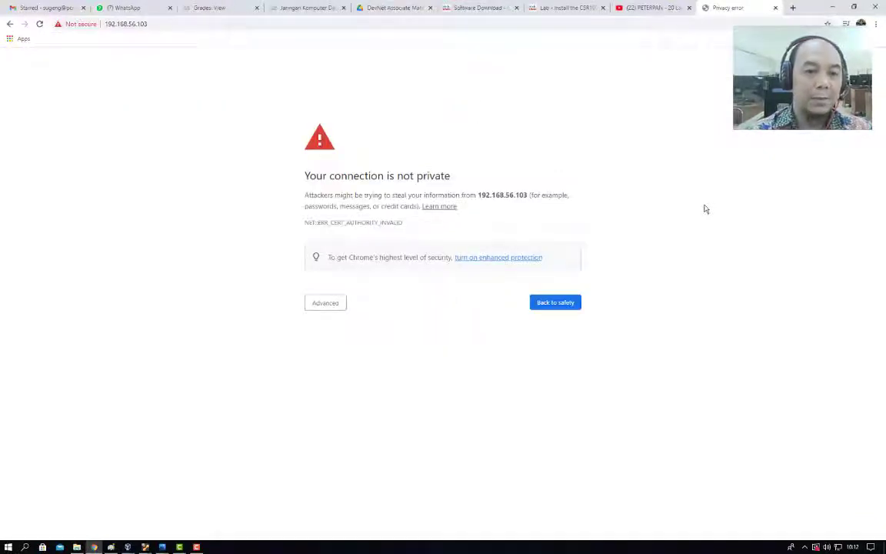
Proceed past the certificate warning to 192.168.56.103 and log in as cisco with the lab password.
left_click(338, 304)
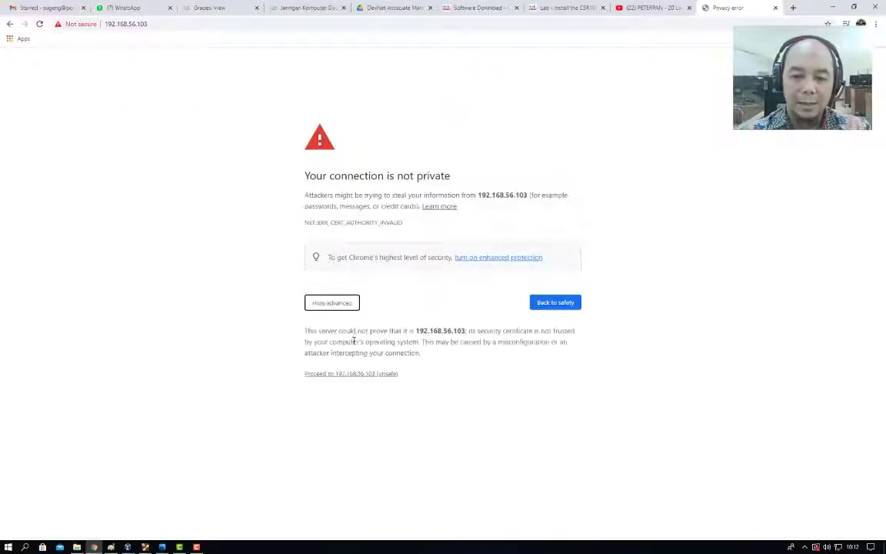
left_click(346, 373)
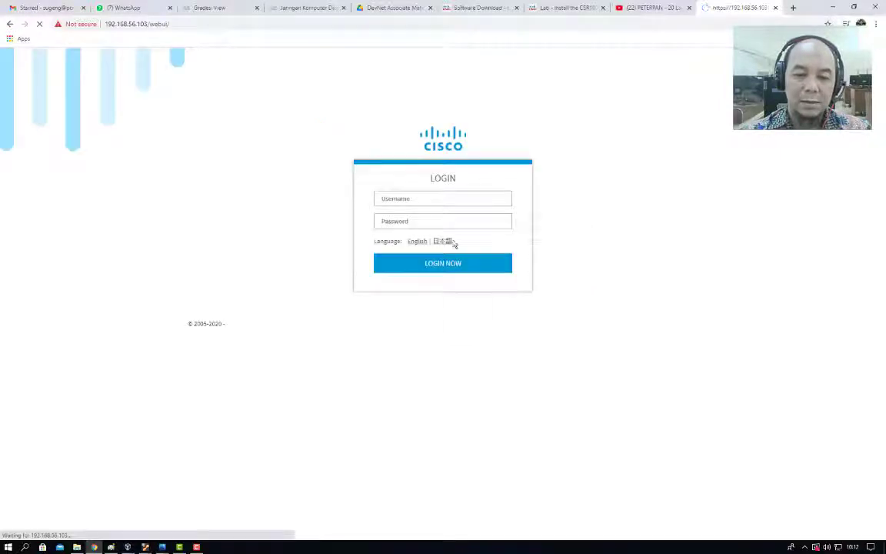
left_click(450, 198)
type("cisco")
left_click(438, 217)
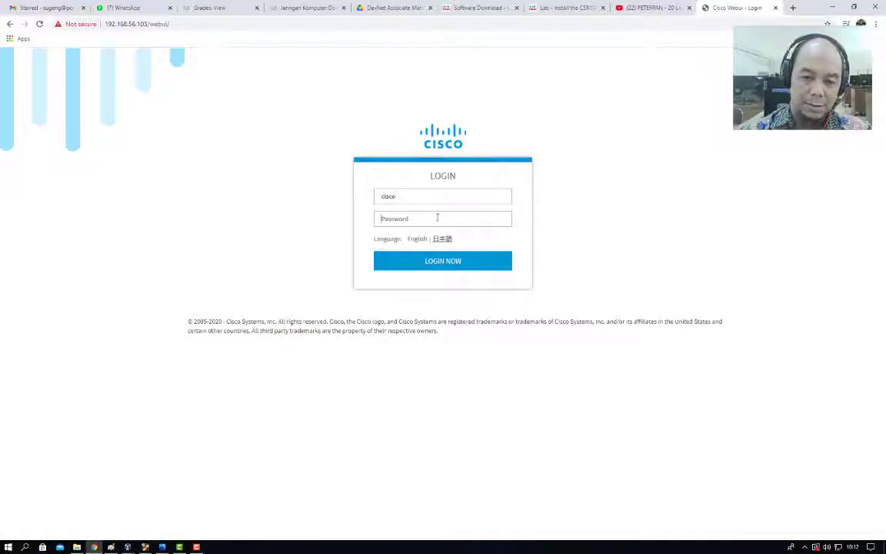
type("cis")
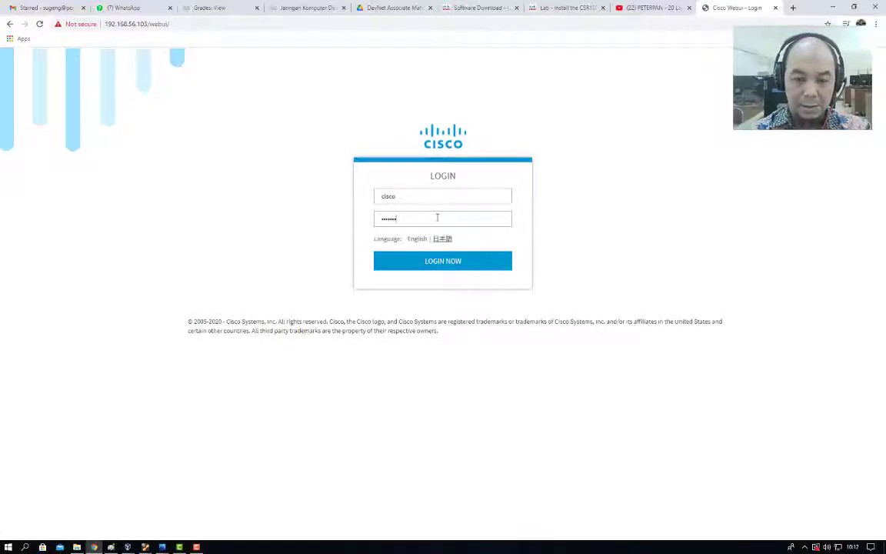
key("Return")
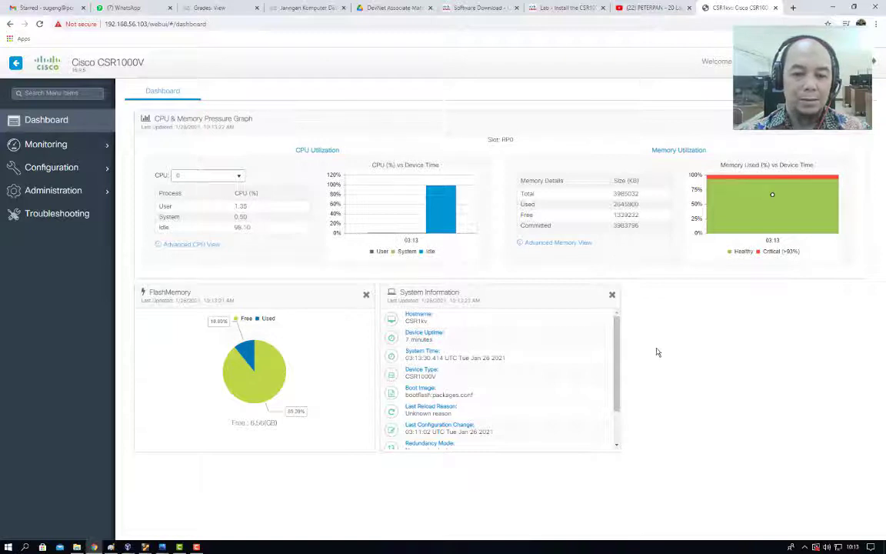
Expand the Monitoring, Configuration and Administration menus, then open the Troubleshooting page.
mouse_move(616, 340)
left_mouse_down()
mouse_move(624, 392)
mouse_move(624, 347)
left_mouse_up()
left_click(48, 147)
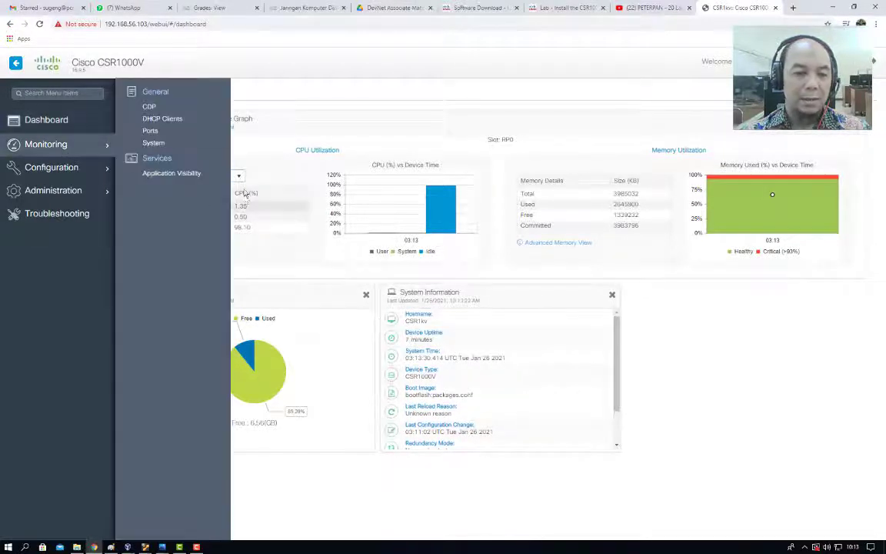
left_click(52, 166)
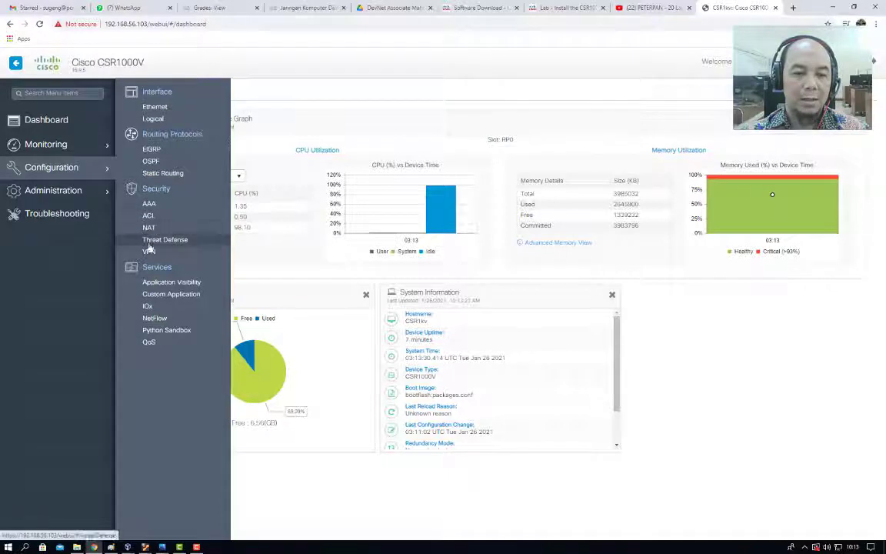
left_click(52, 191)
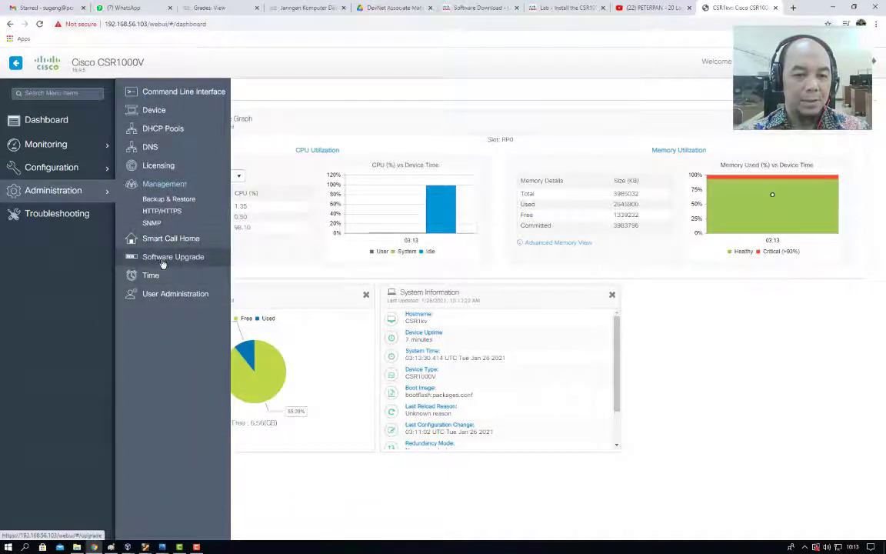
left_click(55, 214)
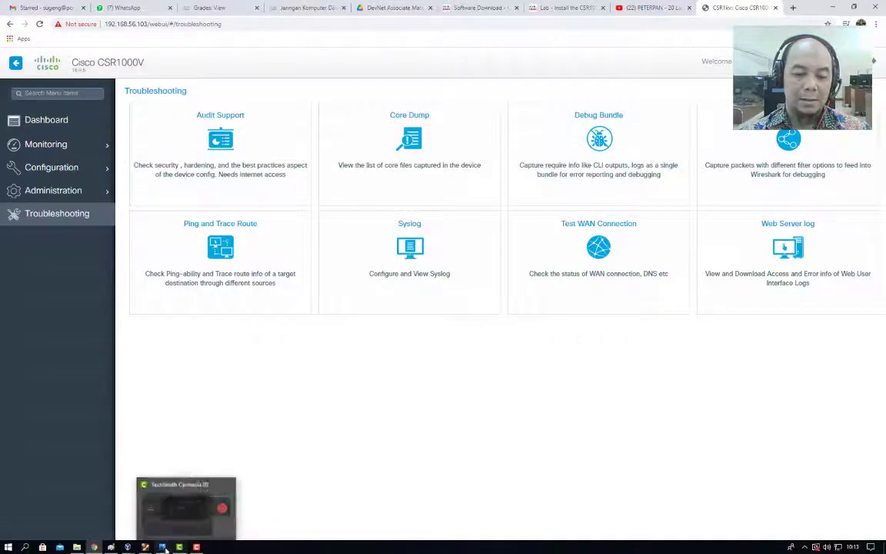
Switch back to the DEVASC-LABVM window showing the lab guide at Step 6.
mouse_move(144, 546)
left_click(100, 504)
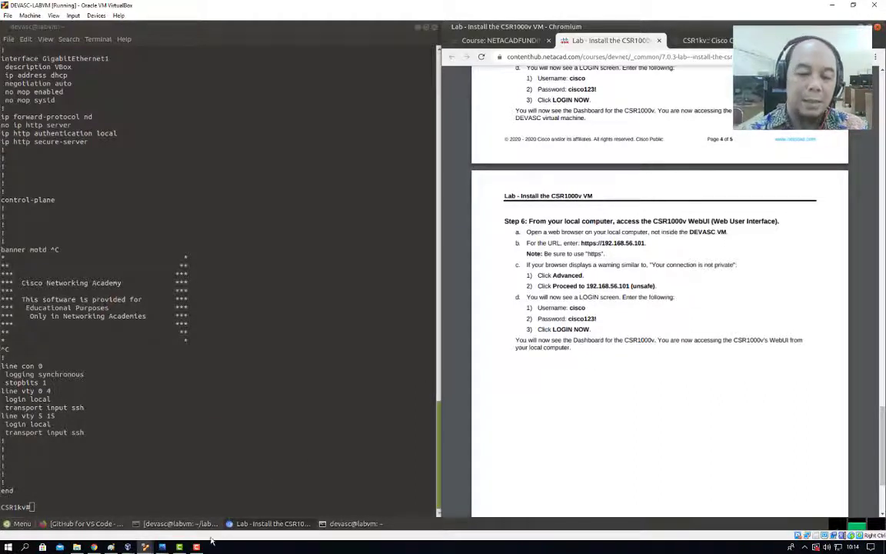
mouse_move(181, 523)
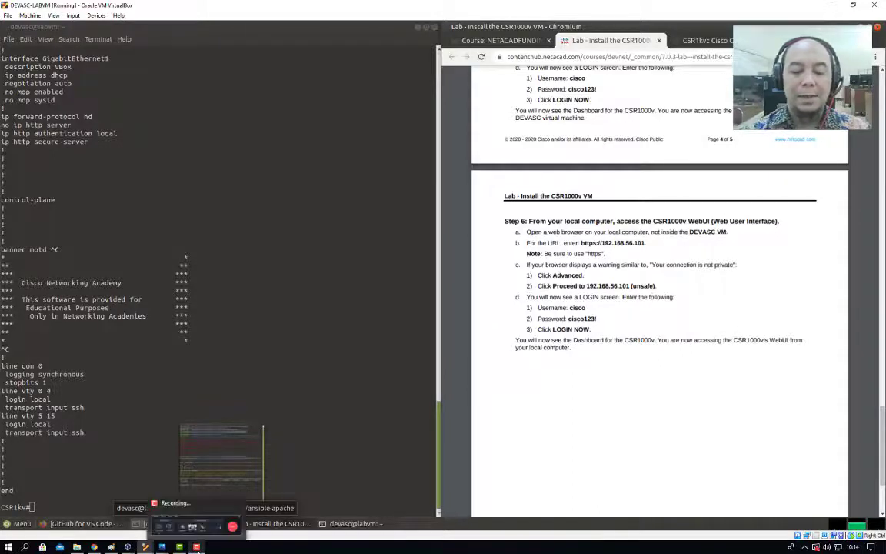
left_click(196, 547)
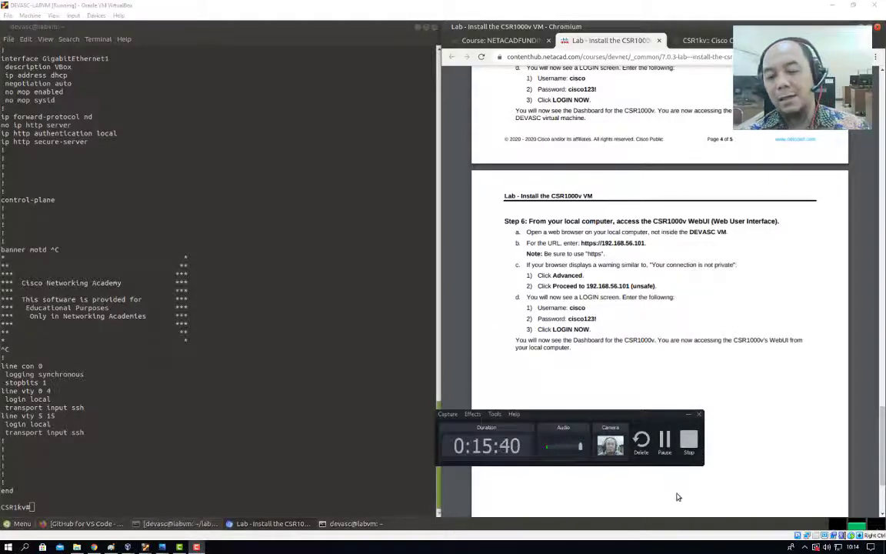